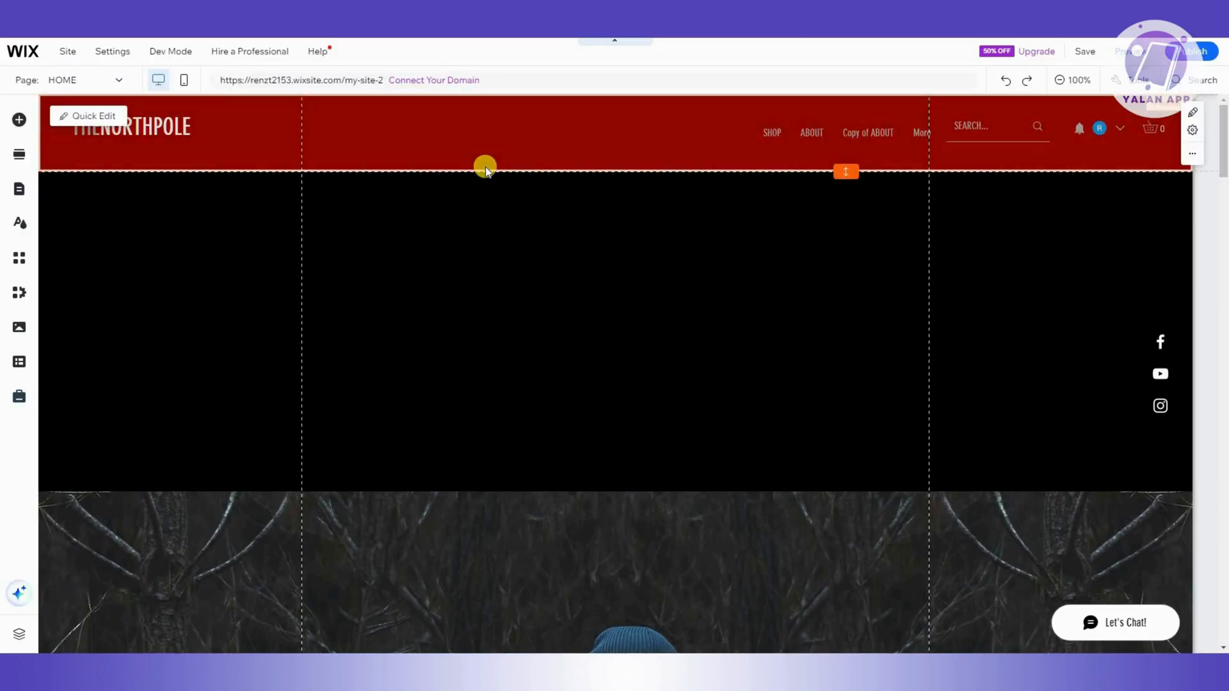
Step: Find Wix Bookings in the App Market by searching for bookings and add the app to the site
{"action": "left_click", "coordinate": [88, 241]}
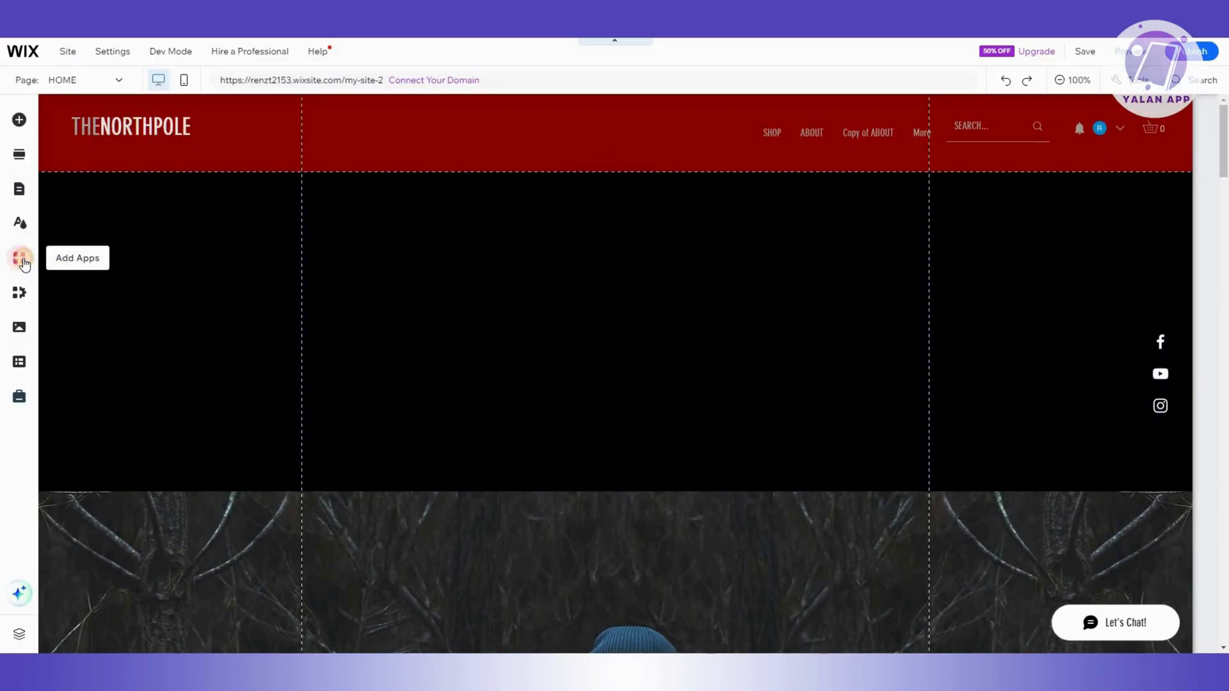
{"action": "left_click", "coordinate": [21, 259]}
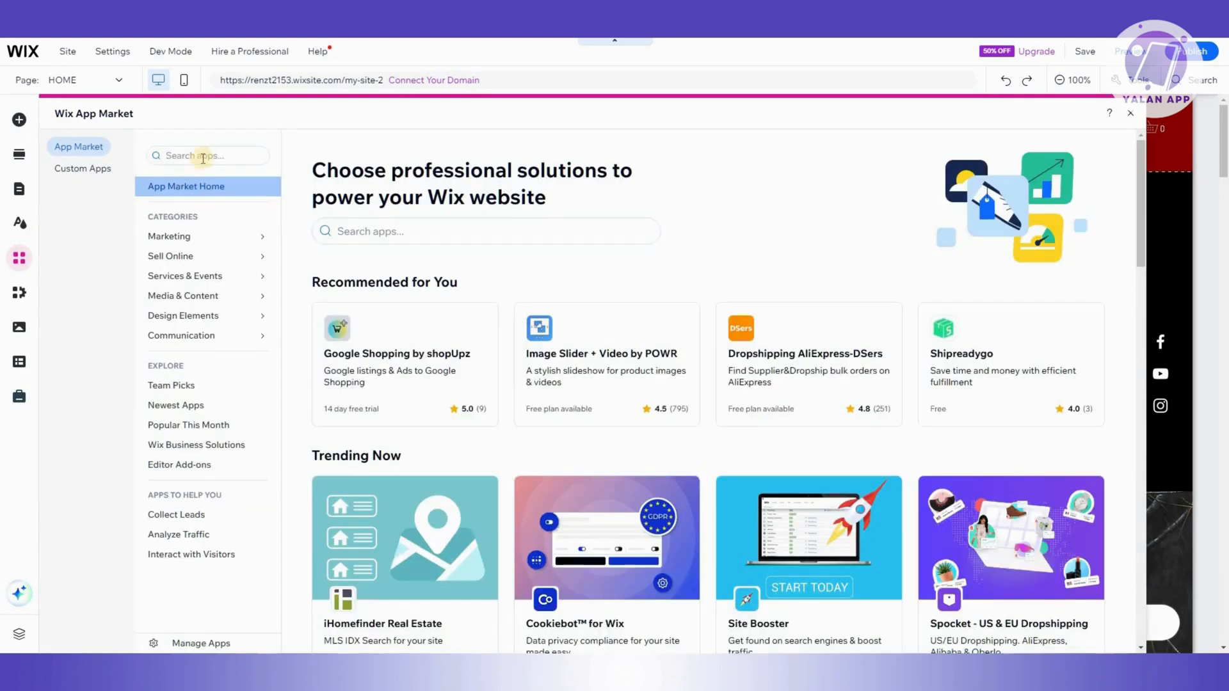
{"action": "left_click", "coordinate": [209, 156]}
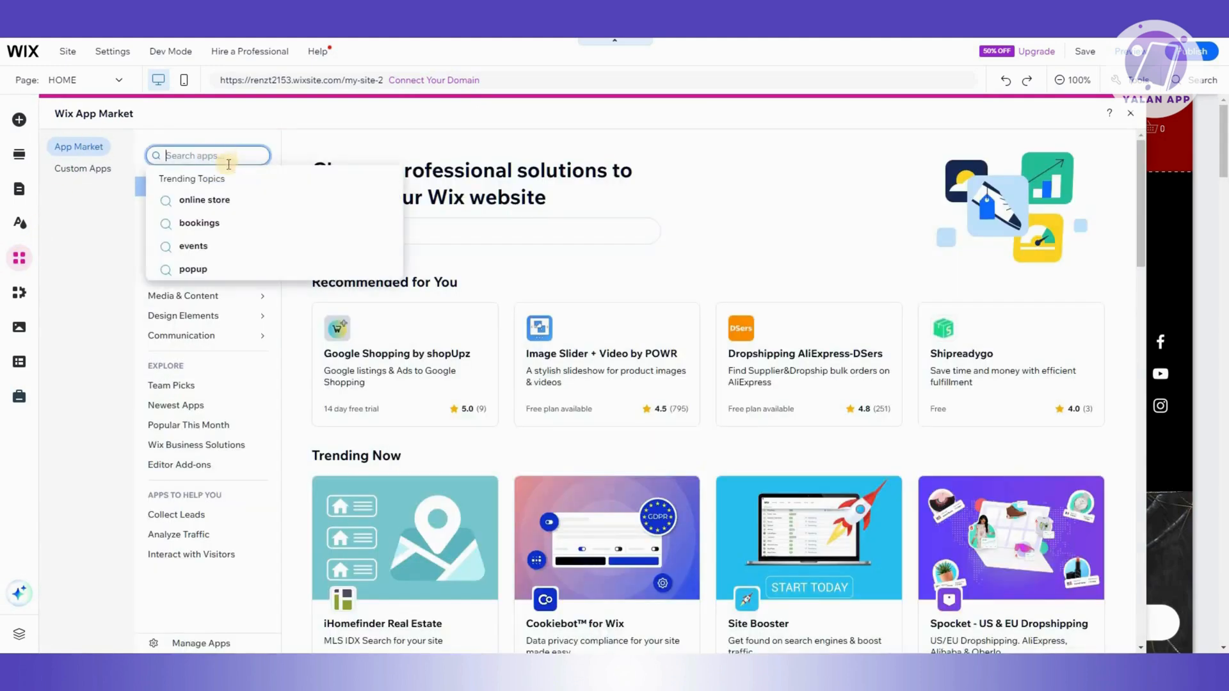
{"action": "left_click", "coordinate": [213, 218]}
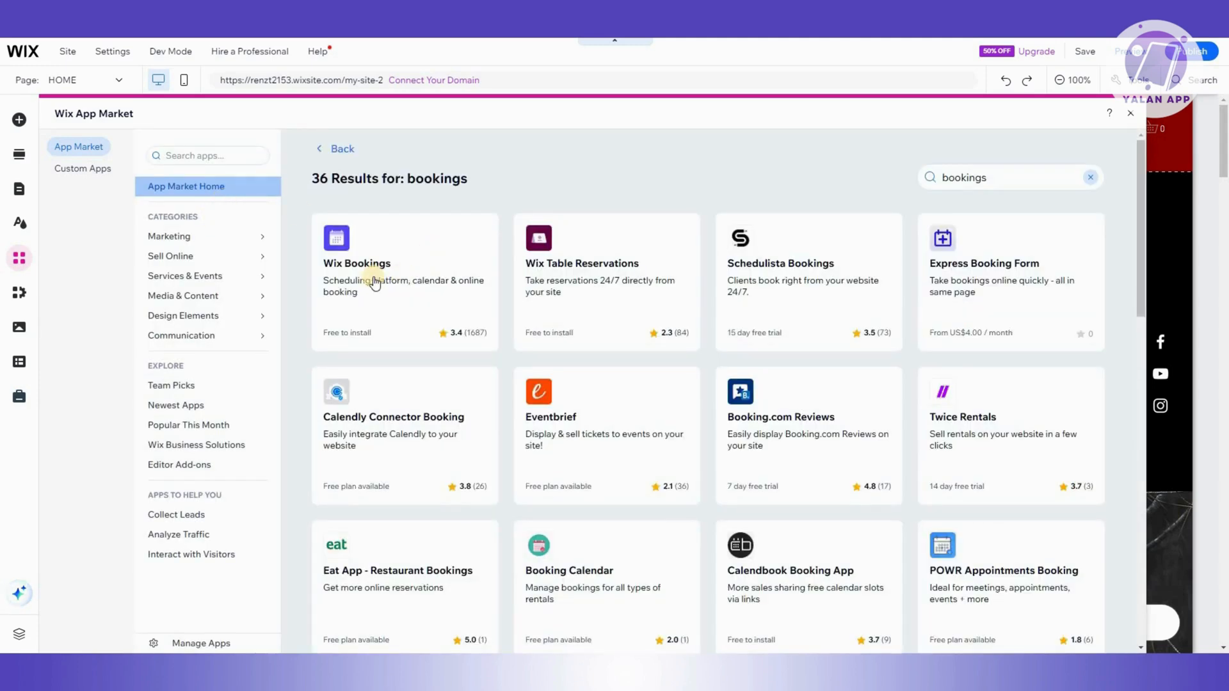
{"action": "left_click", "coordinate": [416, 401]}
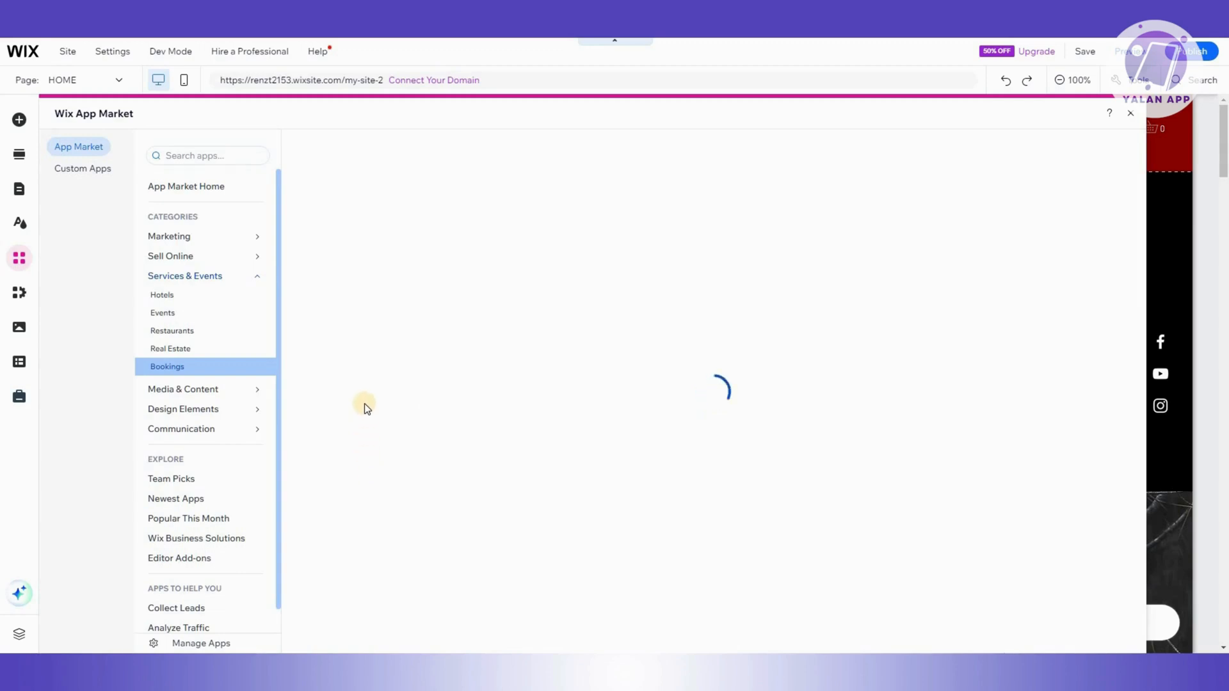
{"action": "left_click", "coordinate": [399, 292]}
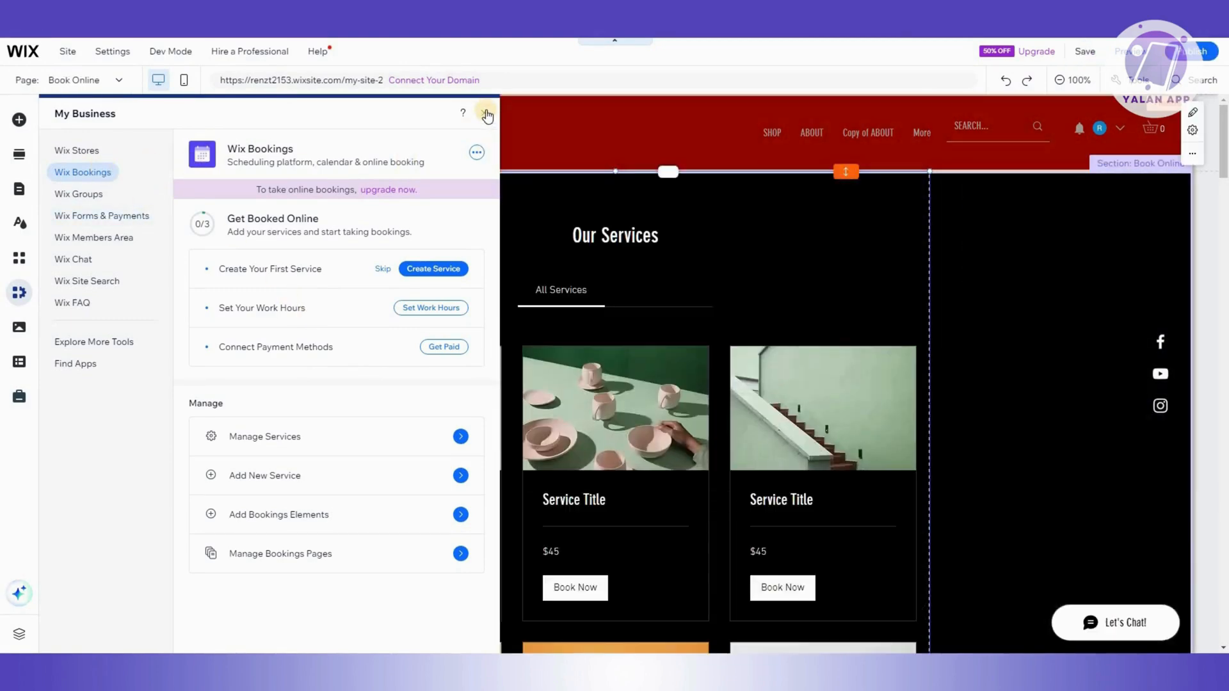
Step: Look over the Our Services list on the Book Online page from start to end
{"action": "left_click", "coordinate": [402, 228]}
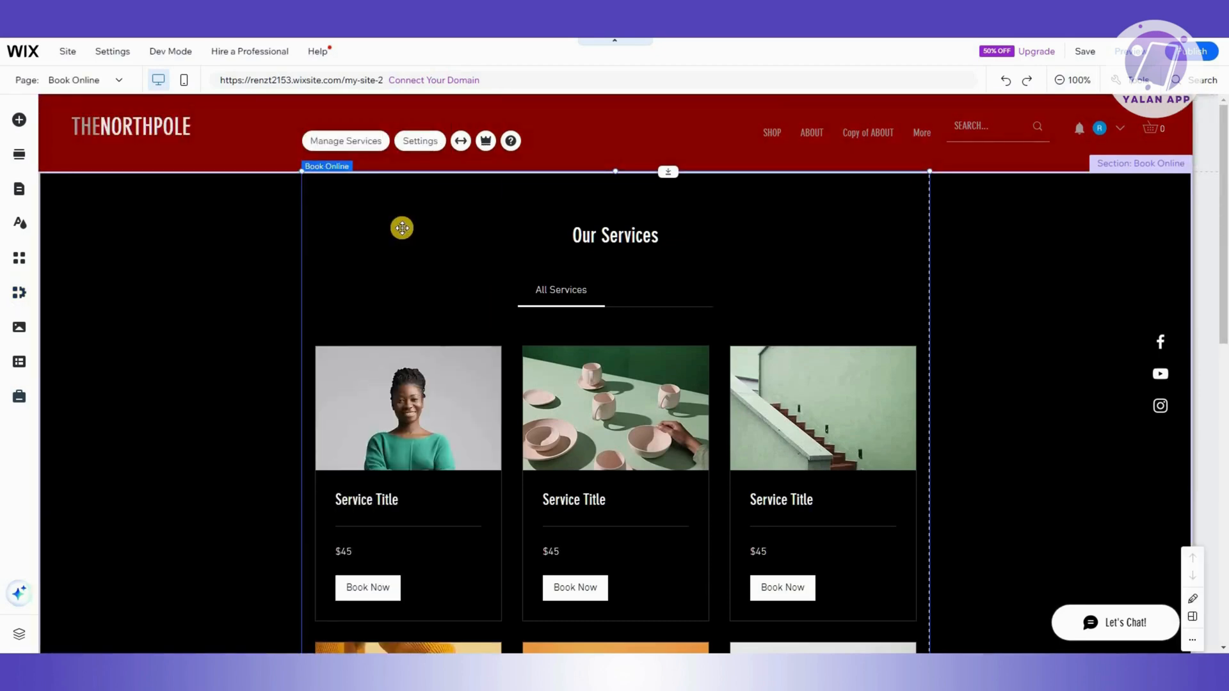
{"action": "scroll", "coordinate": [402, 228], "scroll_direction": "down", "scroll_amount": 10}
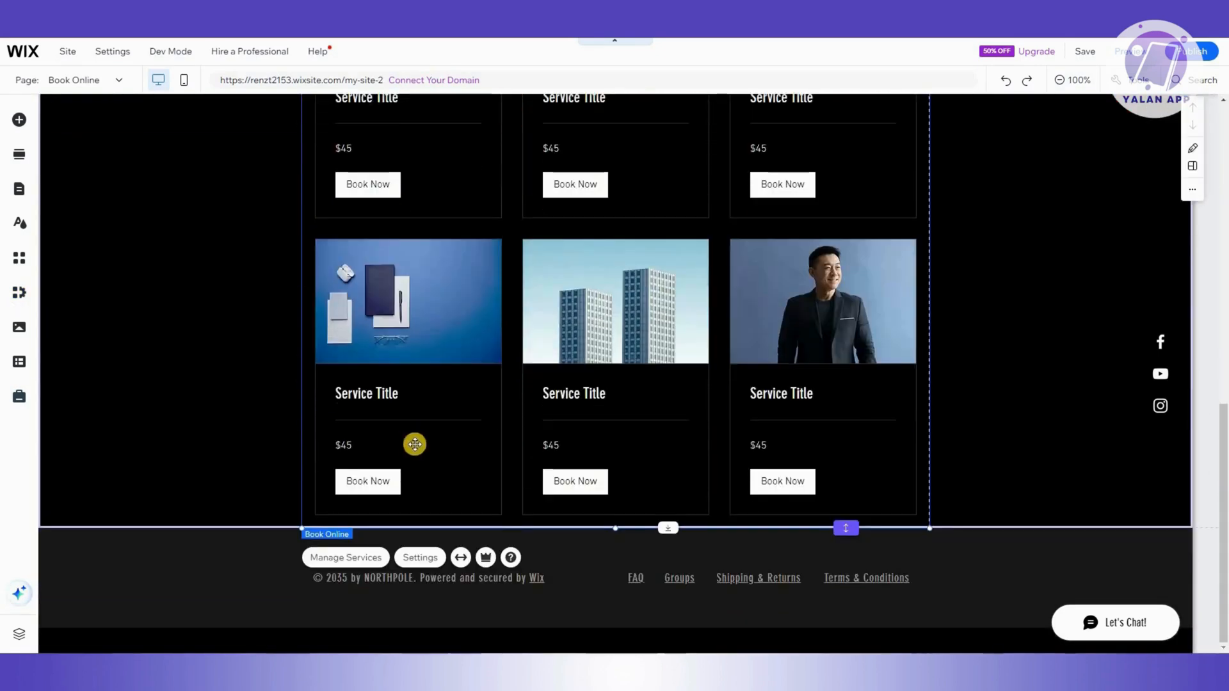
{"action": "scroll", "coordinate": [516, 471], "scroll_direction": "up", "scroll_amount": 10}
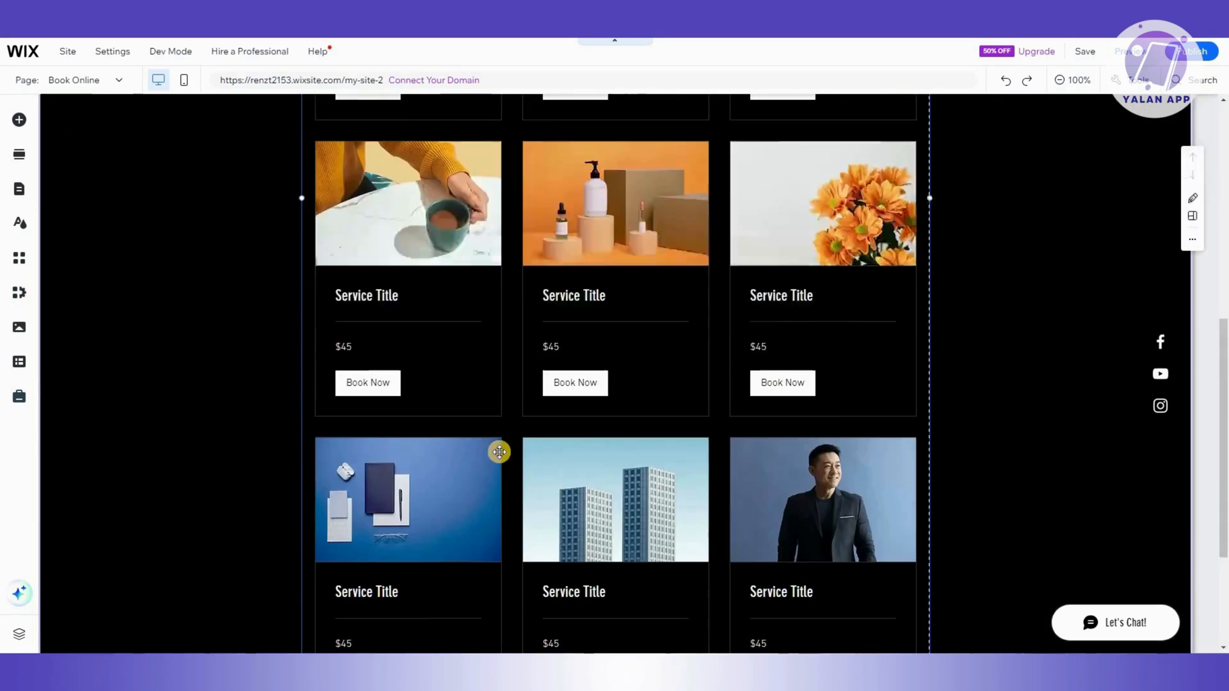
{"action": "scroll", "coordinate": [496, 414], "scroll_direction": "up", "scroll_amount": 1}
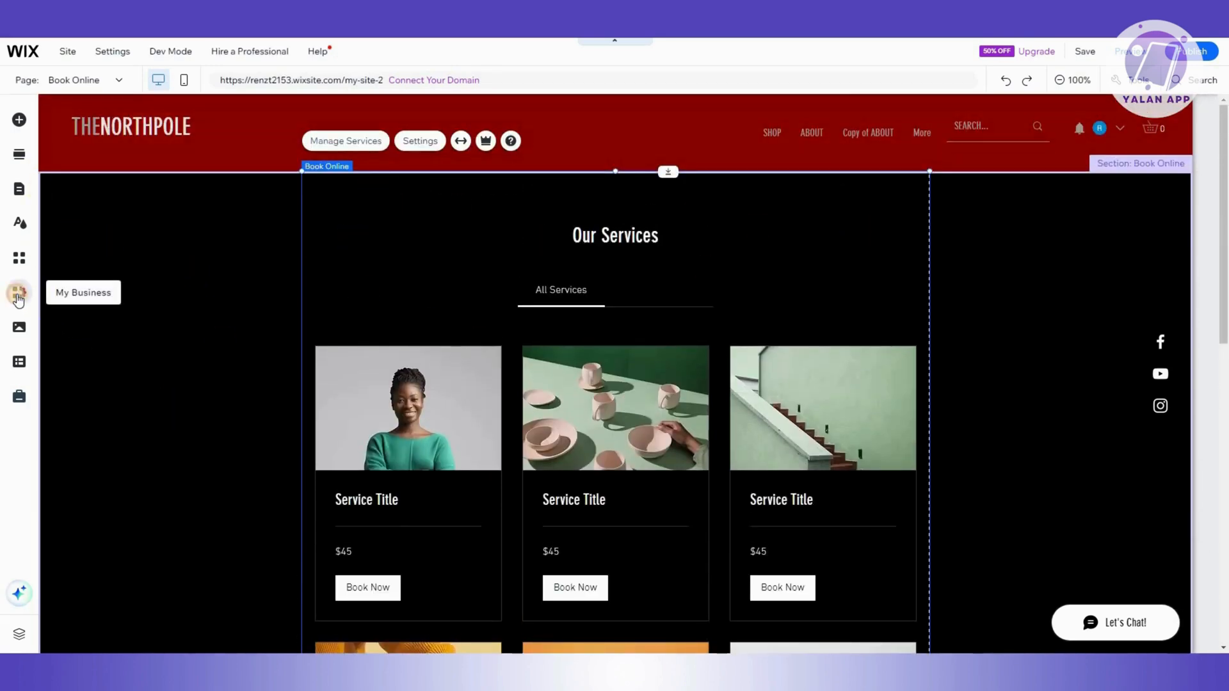
Step: Go to adding a service in Wix Bookings, review the service templates and start an appointment service from scratch
{"action": "left_click", "coordinate": [19, 294]}
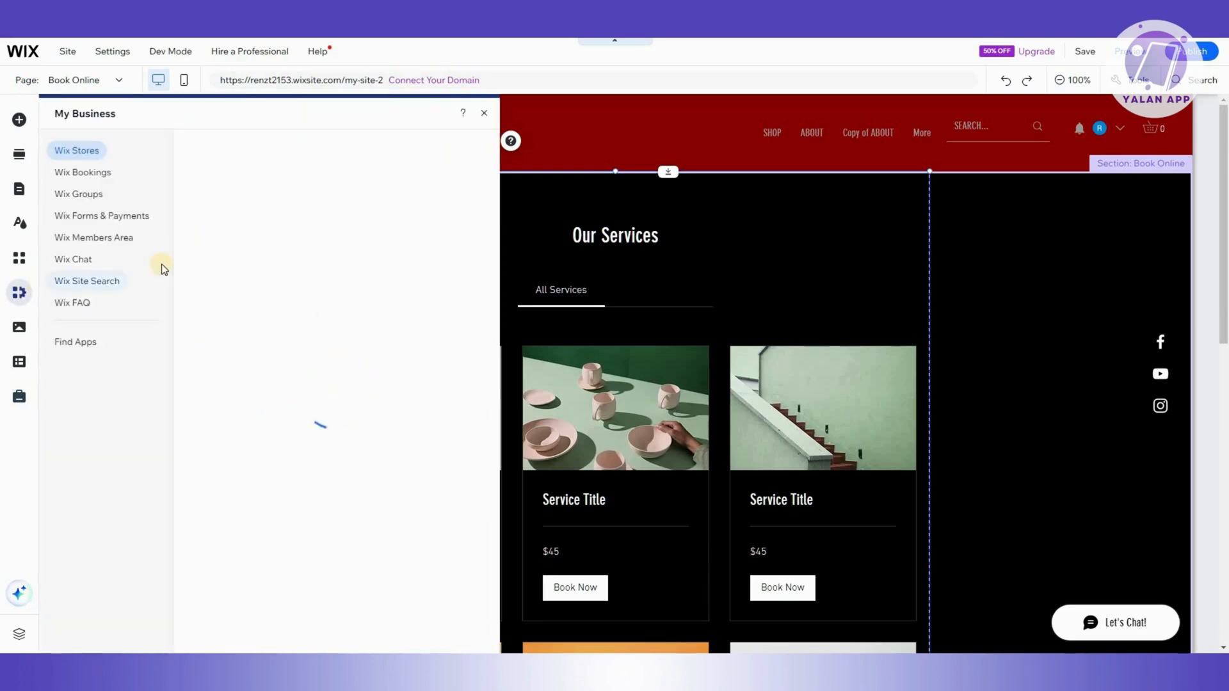
{"action": "left_click", "coordinate": [101, 173]}
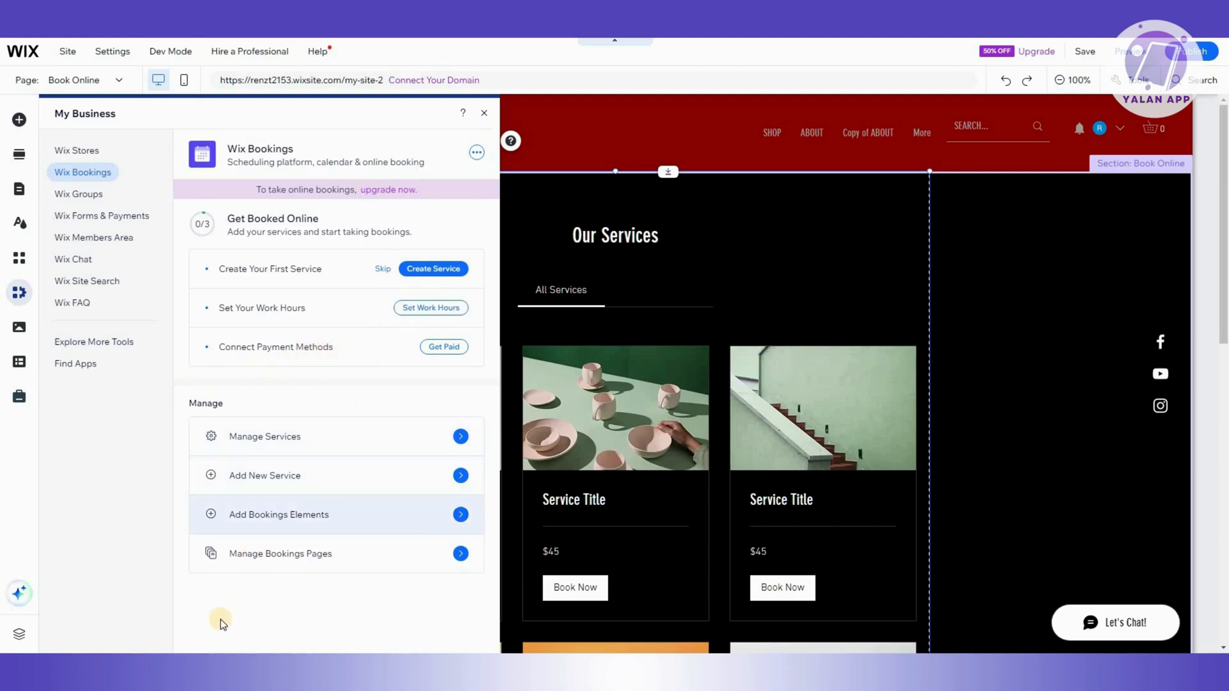
{"action": "left_click", "coordinate": [264, 439]}
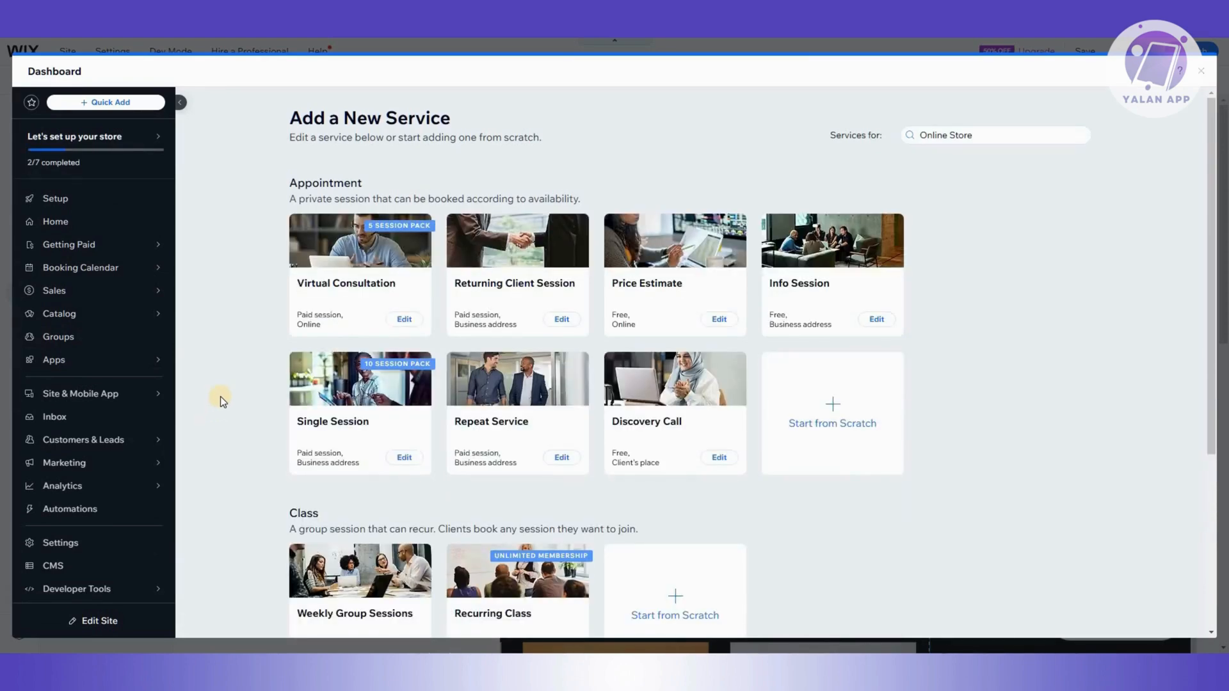
{"action": "scroll", "coordinate": [301, 439], "scroll_direction": "down", "scroll_amount": 3}
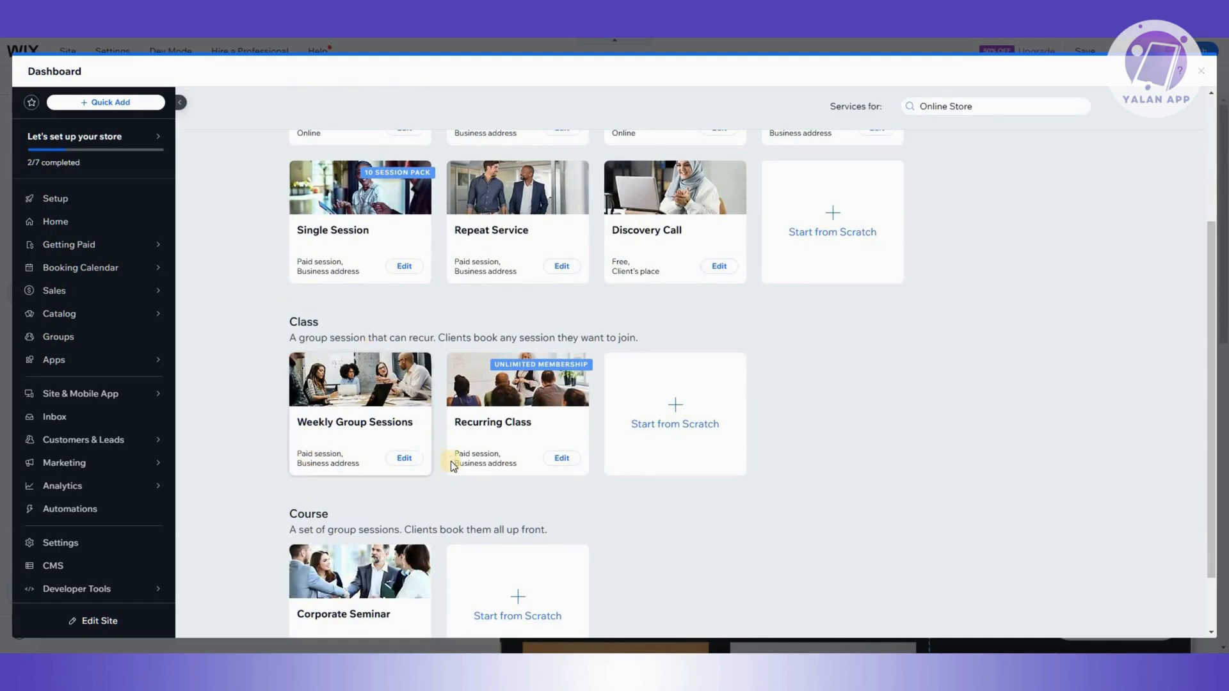
{"action": "scroll", "coordinate": [453, 465], "scroll_direction": "up", "scroll_amount": 3}
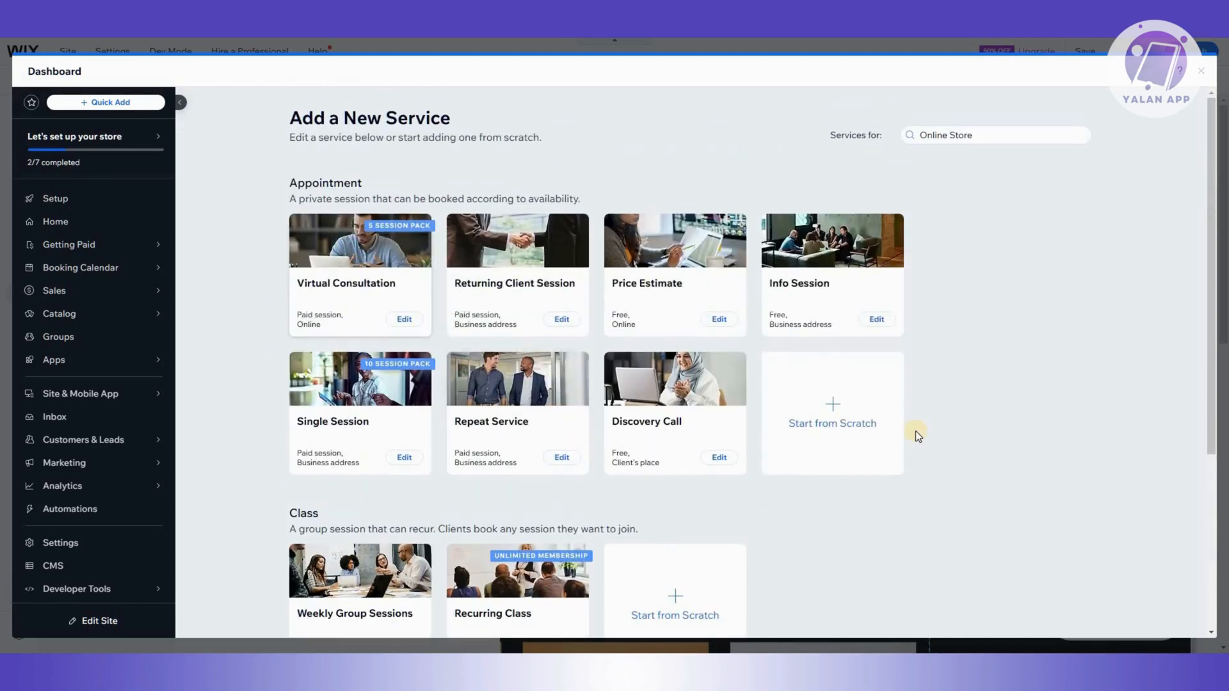
{"action": "left_click", "coordinate": [848, 425]}
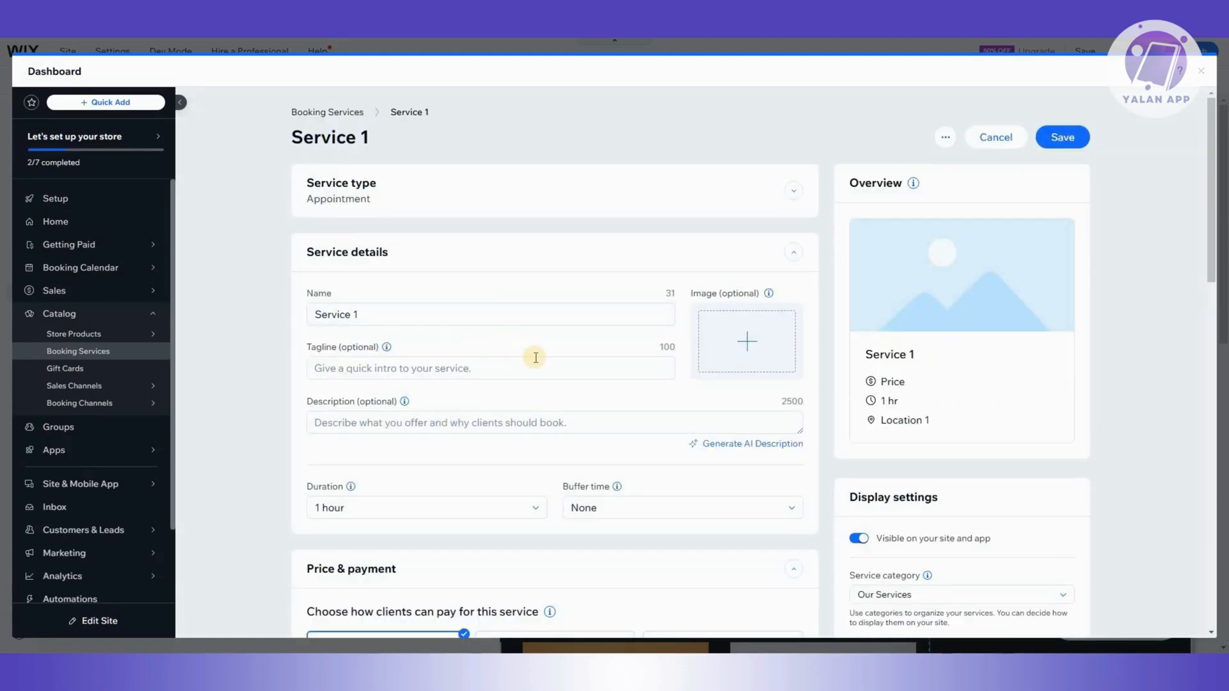
Step: Review the new service's details, client payment methods and the available price types
{"action": "scroll", "coordinate": [482, 358], "scroll_direction": "down", "scroll_amount": 2}
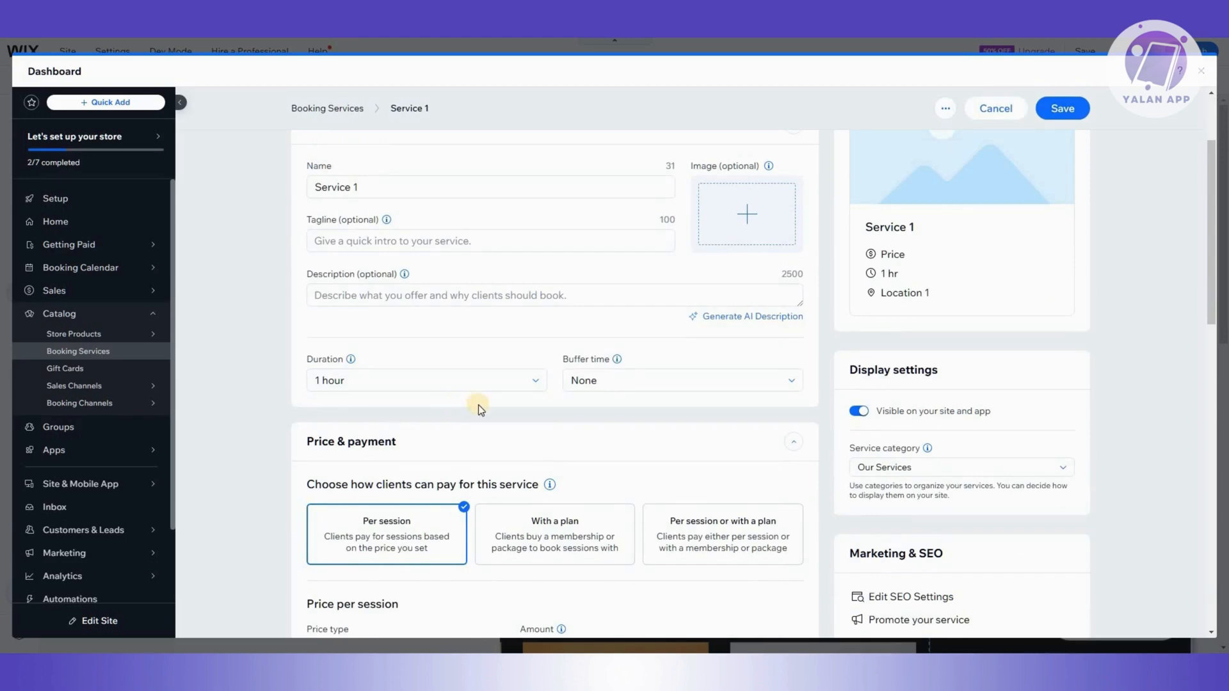
{"action": "scroll", "coordinate": [479, 405], "scroll_direction": "down", "scroll_amount": 3}
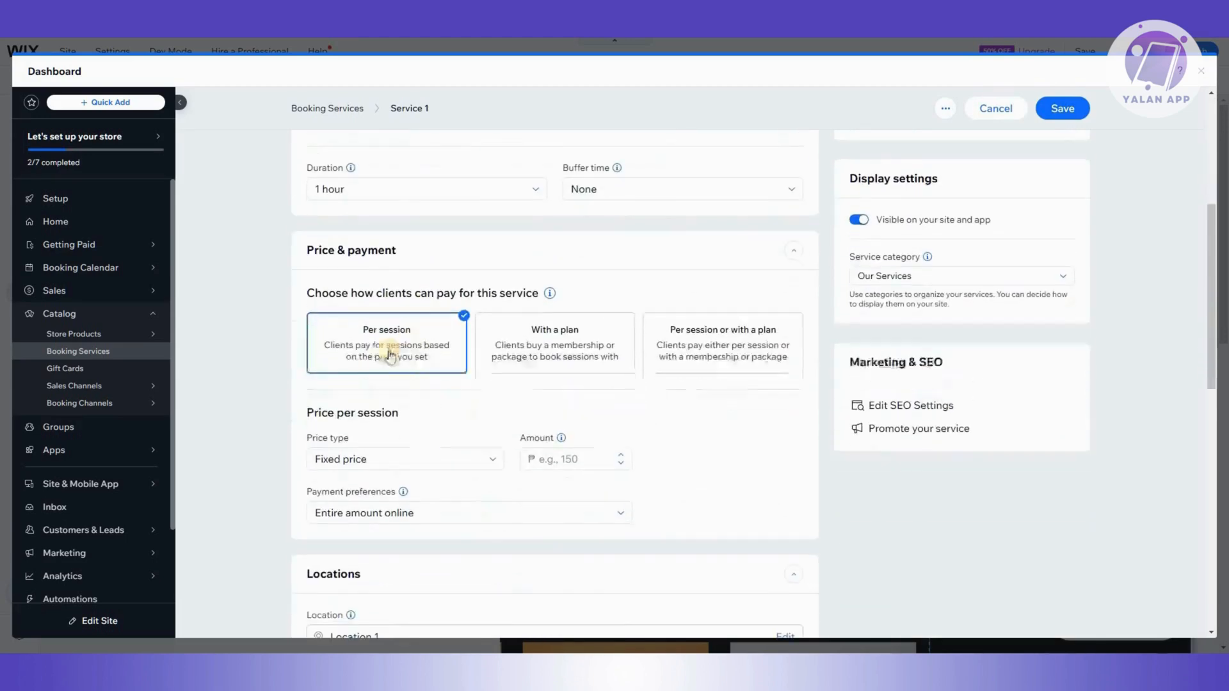
{"action": "left_click", "coordinate": [359, 469]}
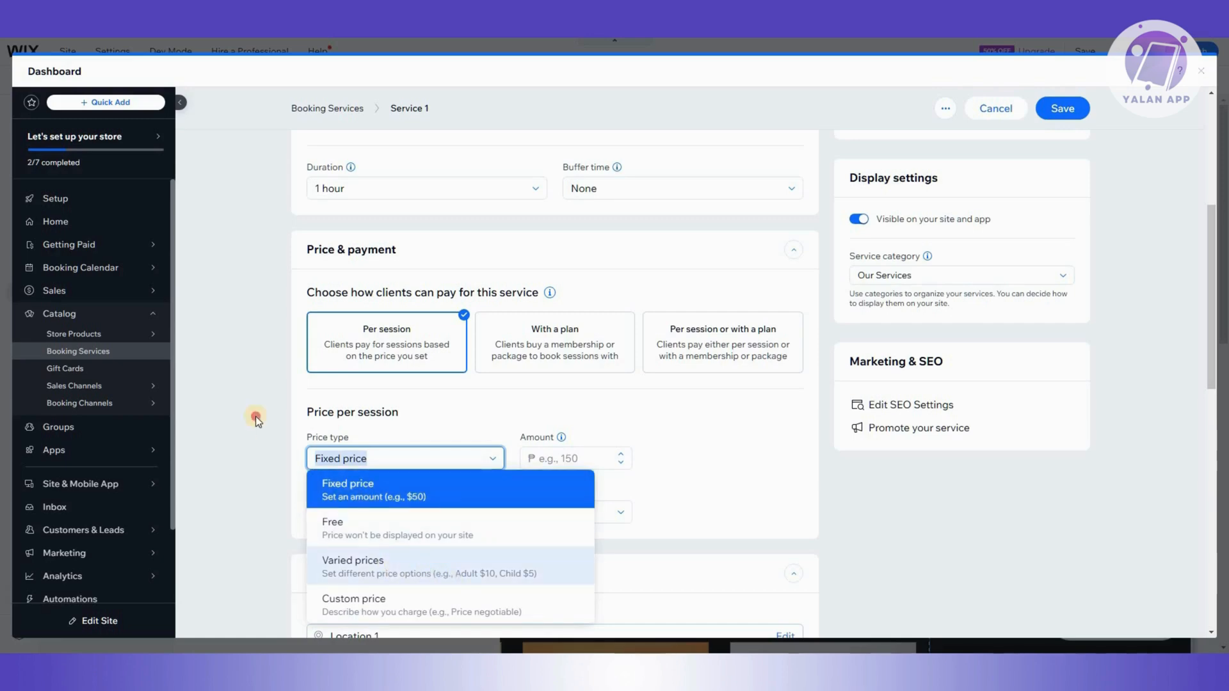
{"action": "scroll", "coordinate": [256, 416], "scroll_direction": "down", "scroll_amount": 1}
{"action": "left_click", "coordinate": [283, 524]}
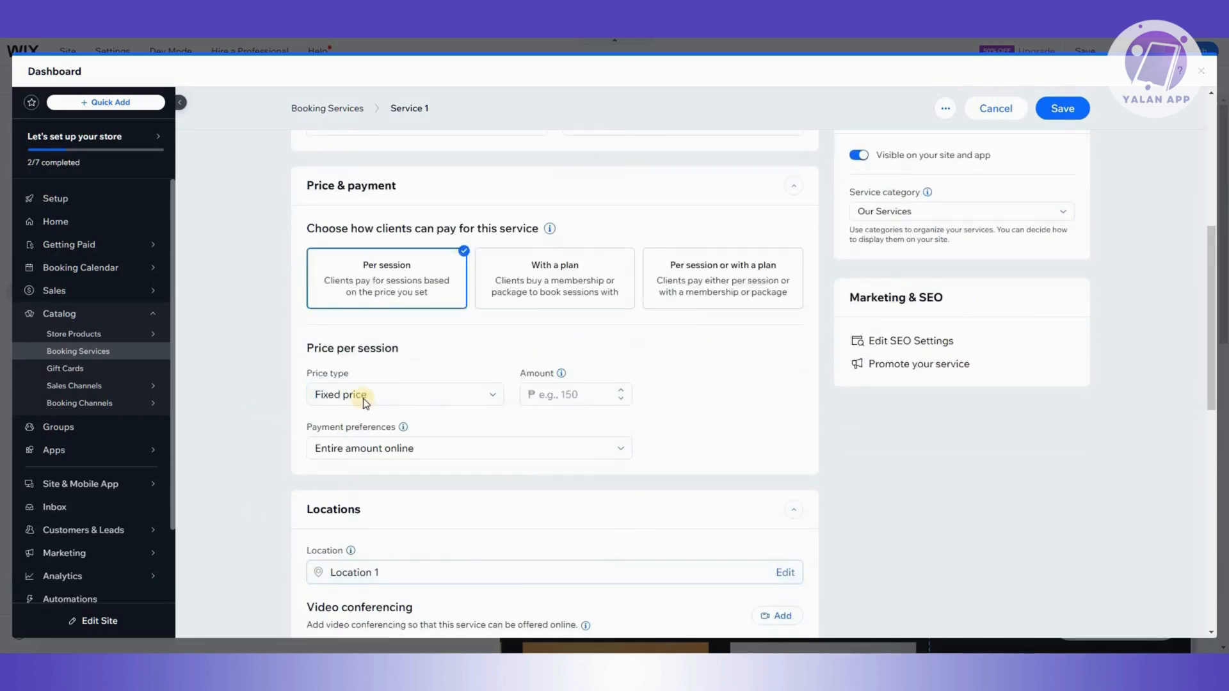
Step: Examine the payment preference options for the service's price per session
{"action": "scroll", "coordinate": [363, 398], "scroll_direction": "down", "scroll_amount": 1}
{"action": "left_click", "coordinate": [461, 385]}
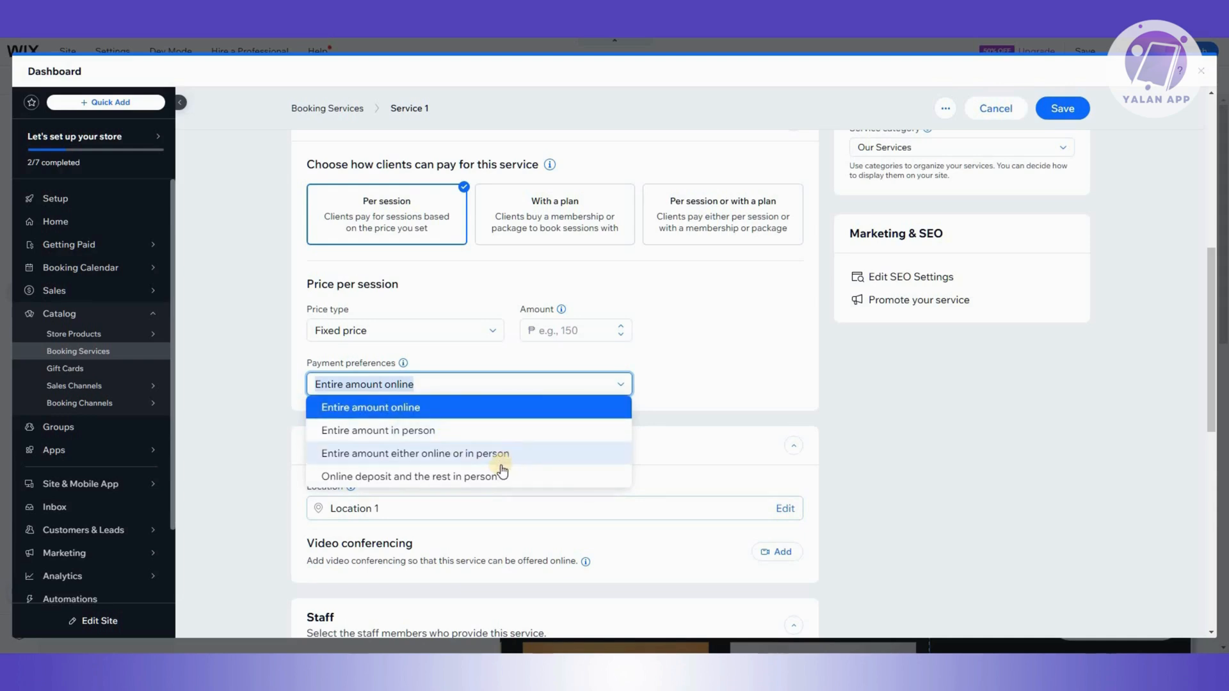
{"action": "left_click", "coordinate": [270, 501]}
Step: Review the service's location, video conferencing, staff and resources settings
{"action": "scroll", "coordinate": [406, 309], "scroll_direction": "down", "scroll_amount": 2}
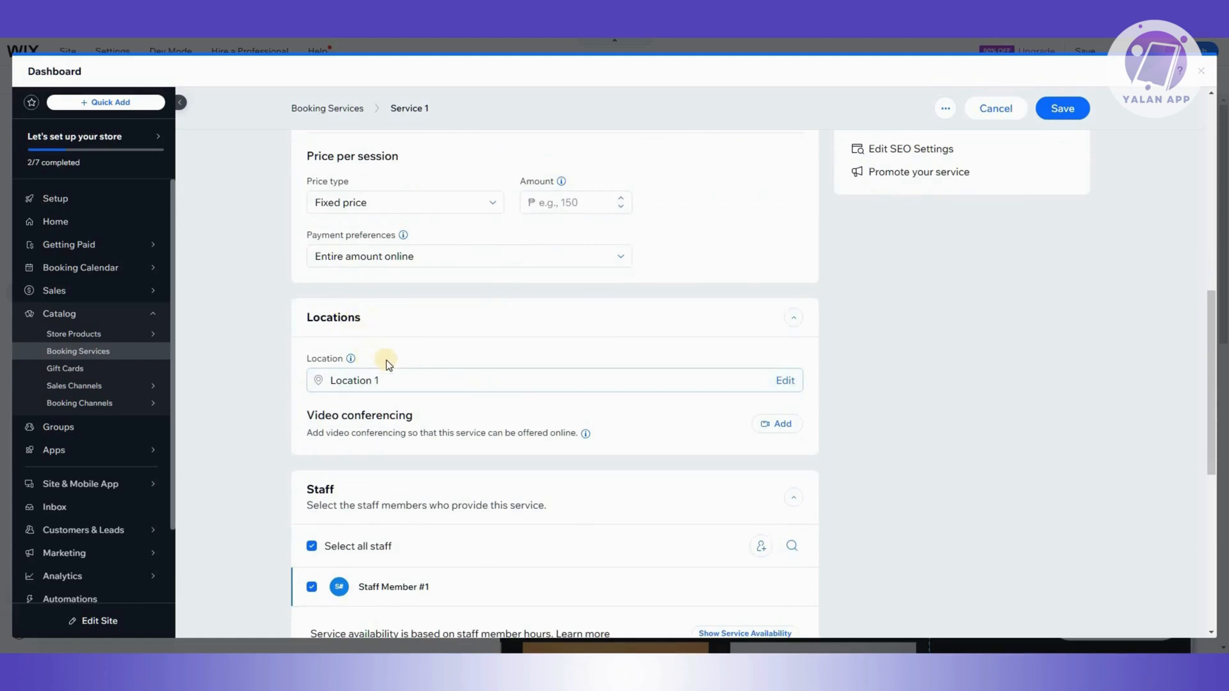
{"action": "scroll", "coordinate": [394, 282], "scroll_direction": "down", "scroll_amount": 2}
{"action": "scroll", "coordinate": [393, 285], "scroll_direction": "down", "scroll_amount": 2}
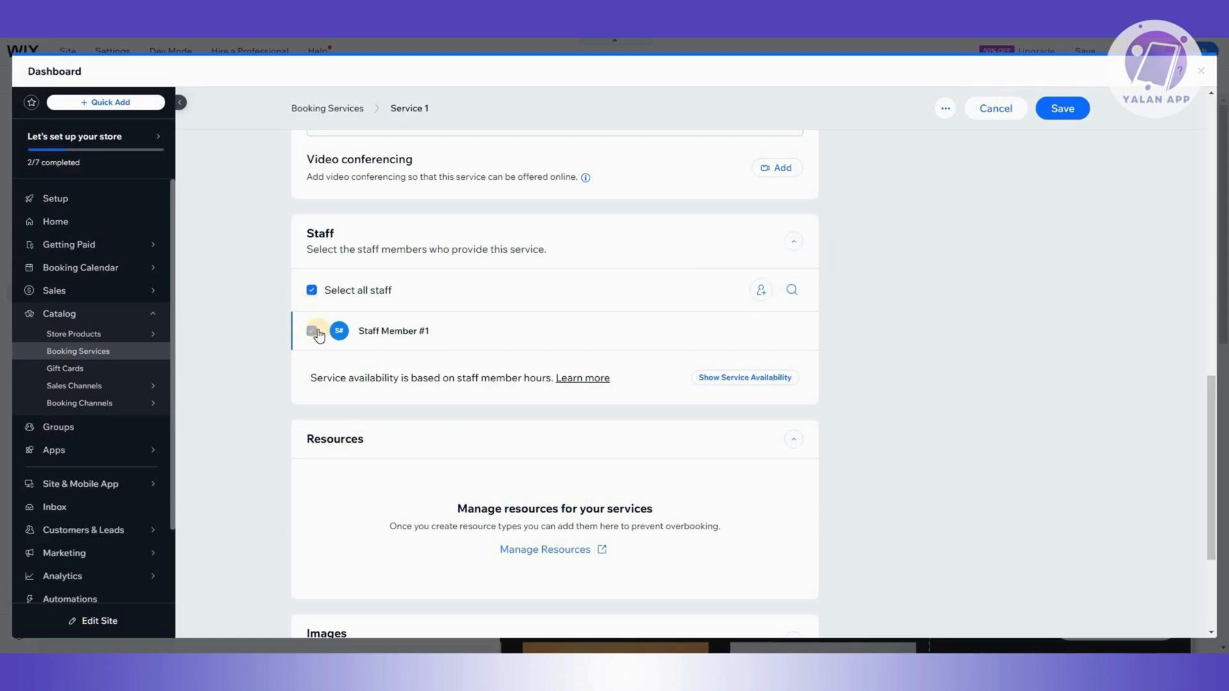
{"action": "left_click", "coordinate": [312, 331]}
{"action": "scroll", "coordinate": [759, 194], "scroll_direction": "down", "scroll_amount": 3}
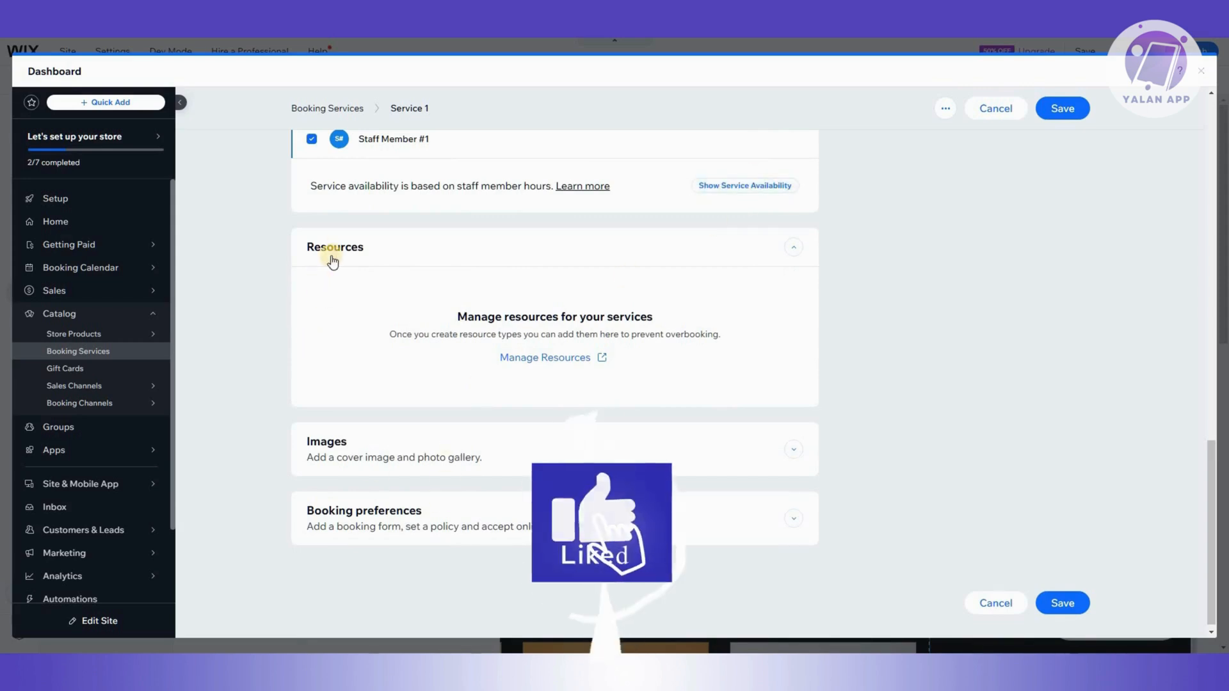
{"action": "scroll", "coordinate": [424, 482], "scroll_direction": "down", "scroll_amount": 1}
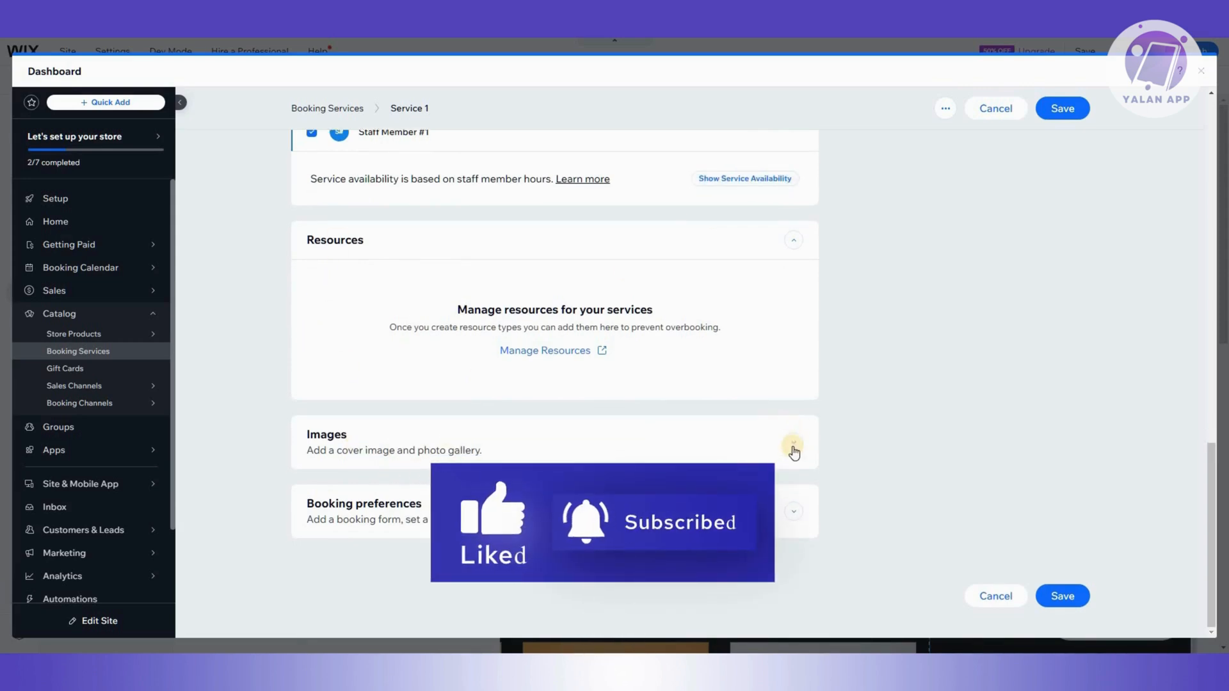
Step: Expand the service's Images settings and look at the cover image and service gallery options
{"action": "left_click", "coordinate": [794, 442]}
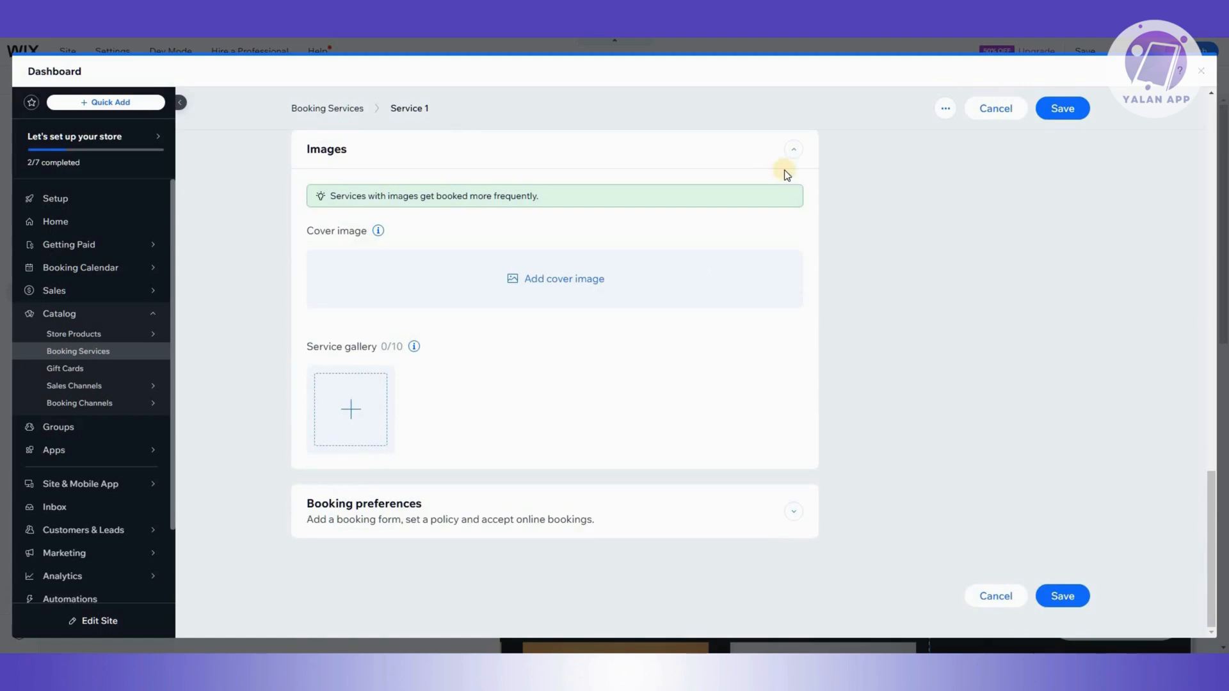
{"action": "left_click", "coordinate": [700, 138]}
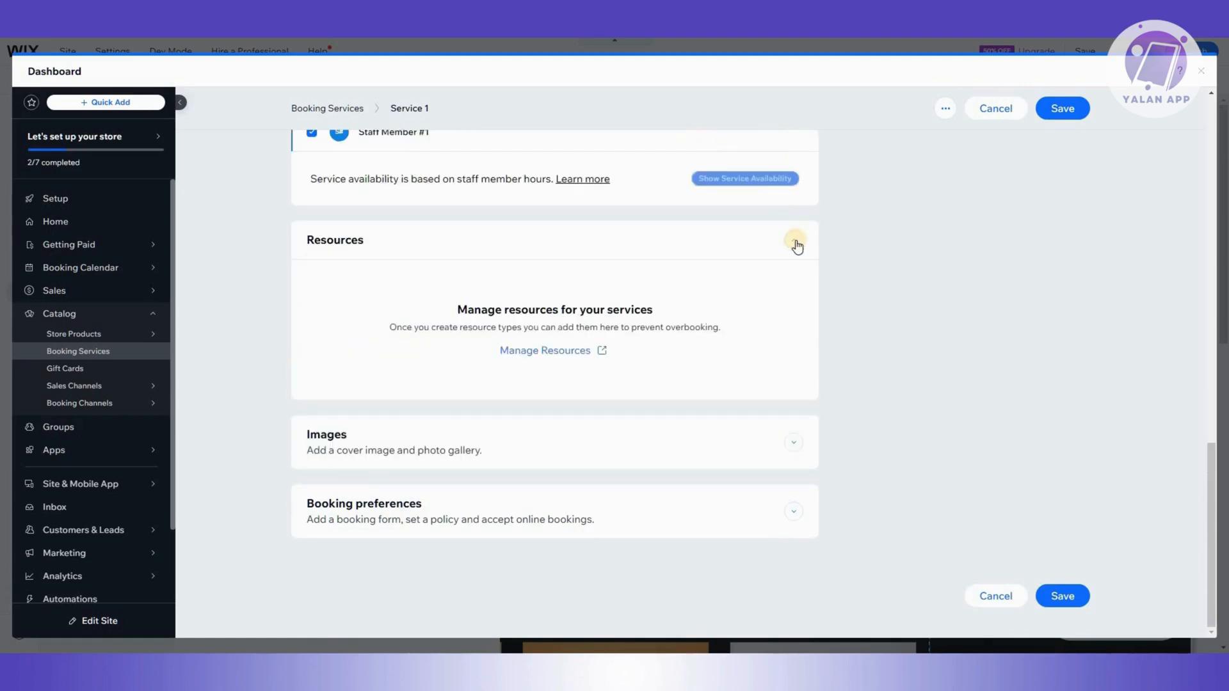
{"action": "left_click", "coordinate": [795, 445]}
{"action": "scroll", "coordinate": [375, 399], "scroll_direction": "down", "scroll_amount": 4}
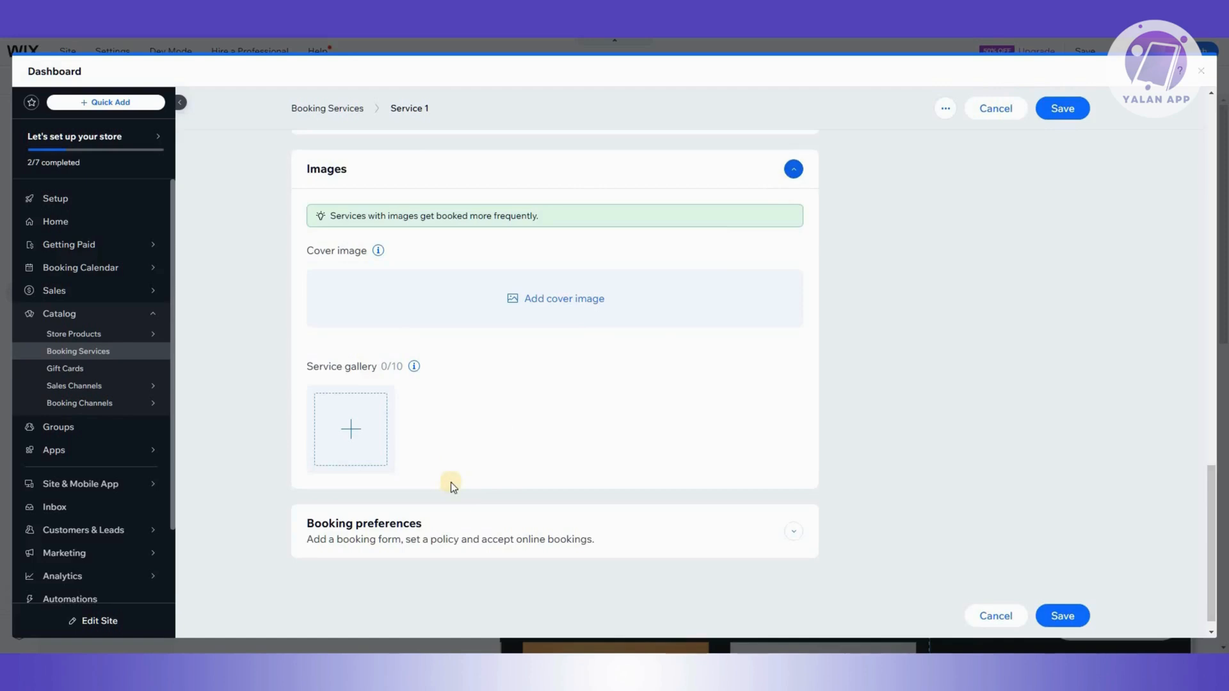
Step: Review the booking policy, online bookings, booking form and booking request settings, and leave the service form without saving
{"action": "left_click", "coordinate": [562, 520]}
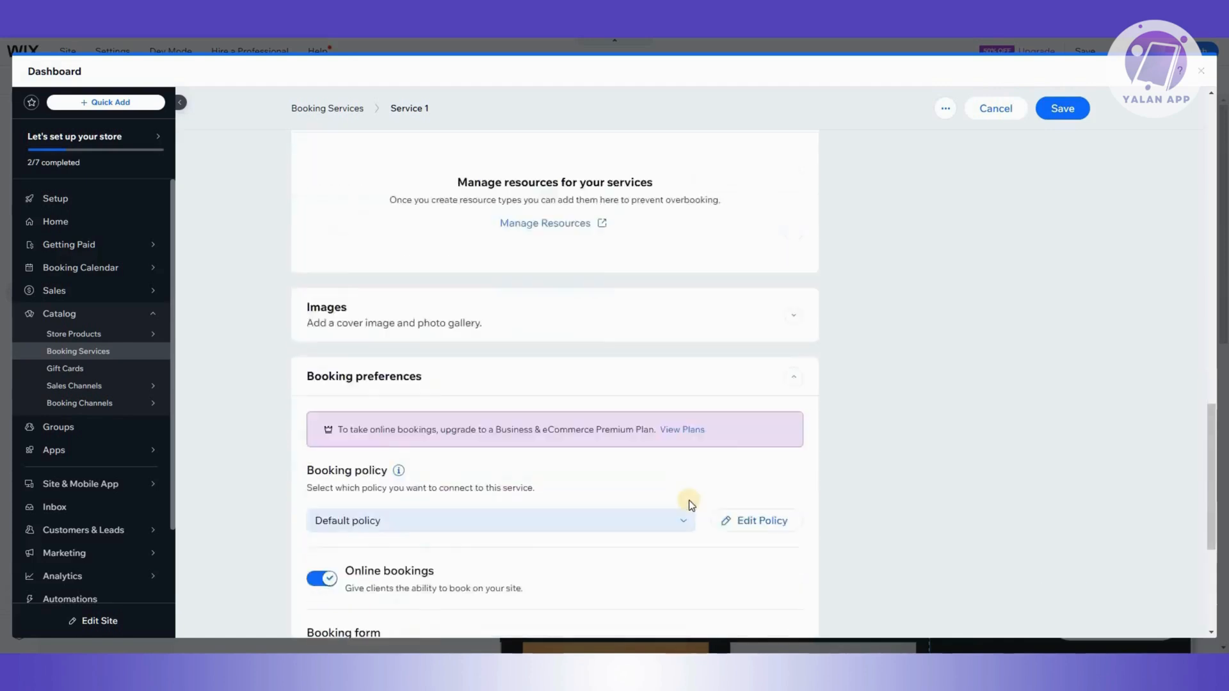
{"action": "scroll", "coordinate": [439, 283], "scroll_direction": "down", "scroll_amount": 4}
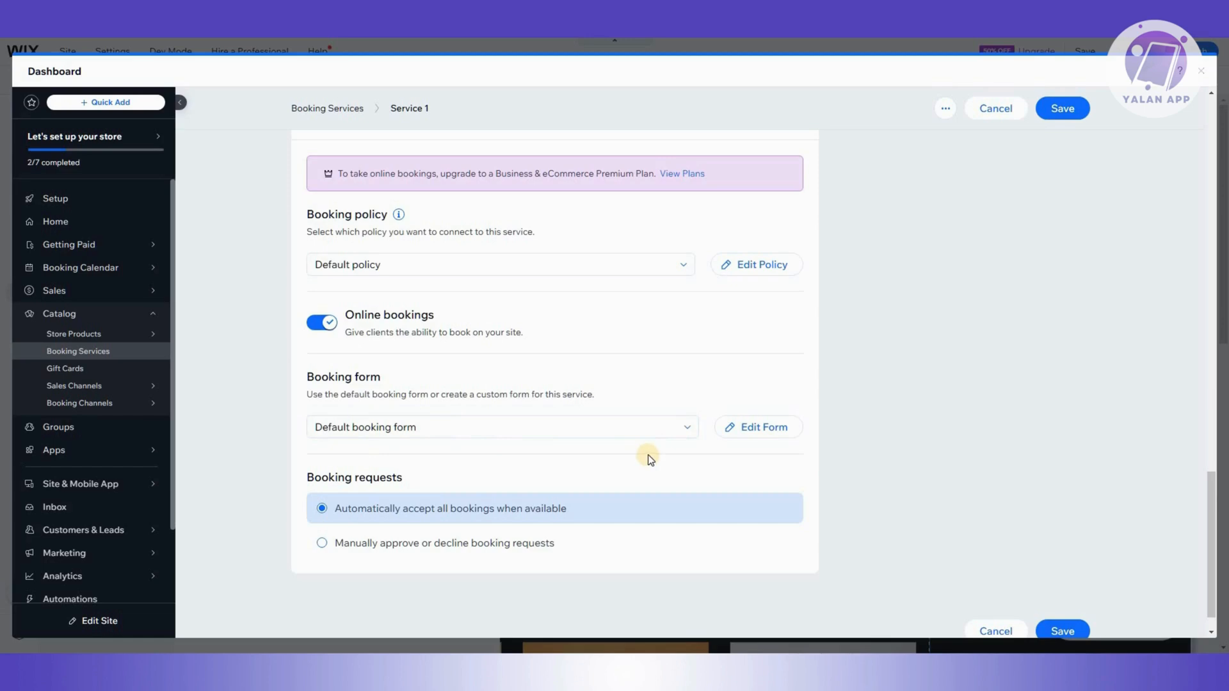
{"action": "scroll", "coordinate": [648, 456], "scroll_direction": "up", "scroll_amount": 15}
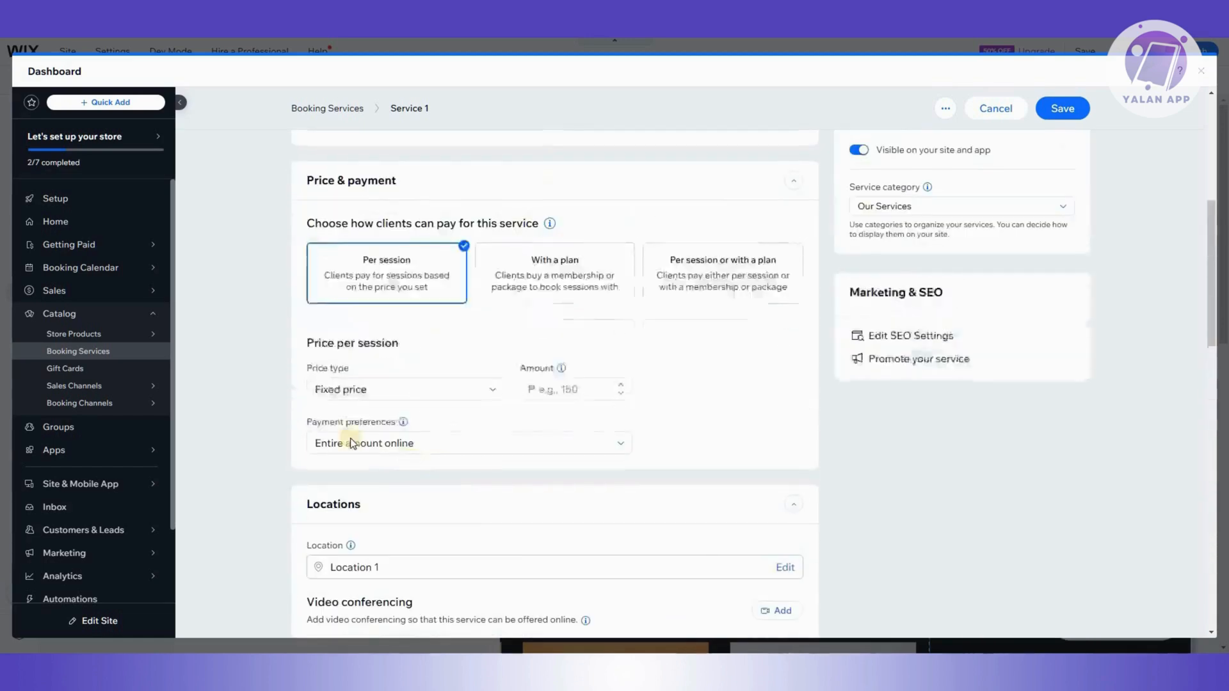
{"action": "scroll", "coordinate": [351, 441], "scroll_direction": "up", "scroll_amount": 5}
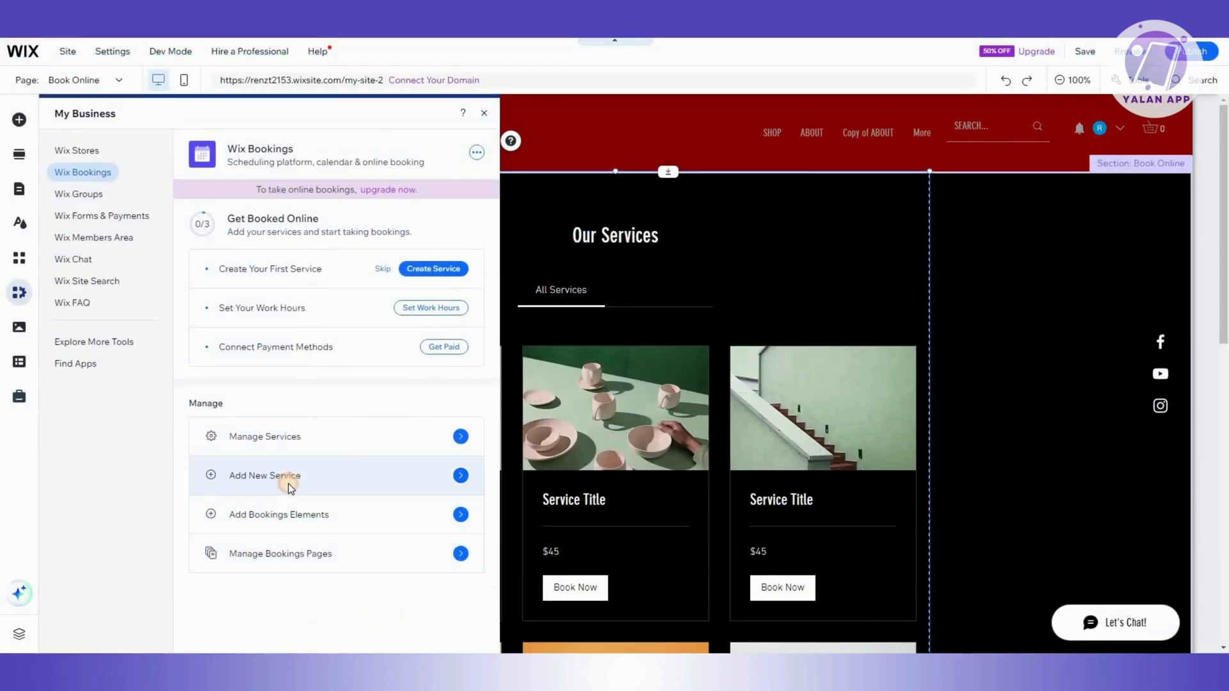
Step: Open the collection of Wix Bookings elements that can be added to the Book Online page
{"action": "left_click", "coordinate": [356, 463]}
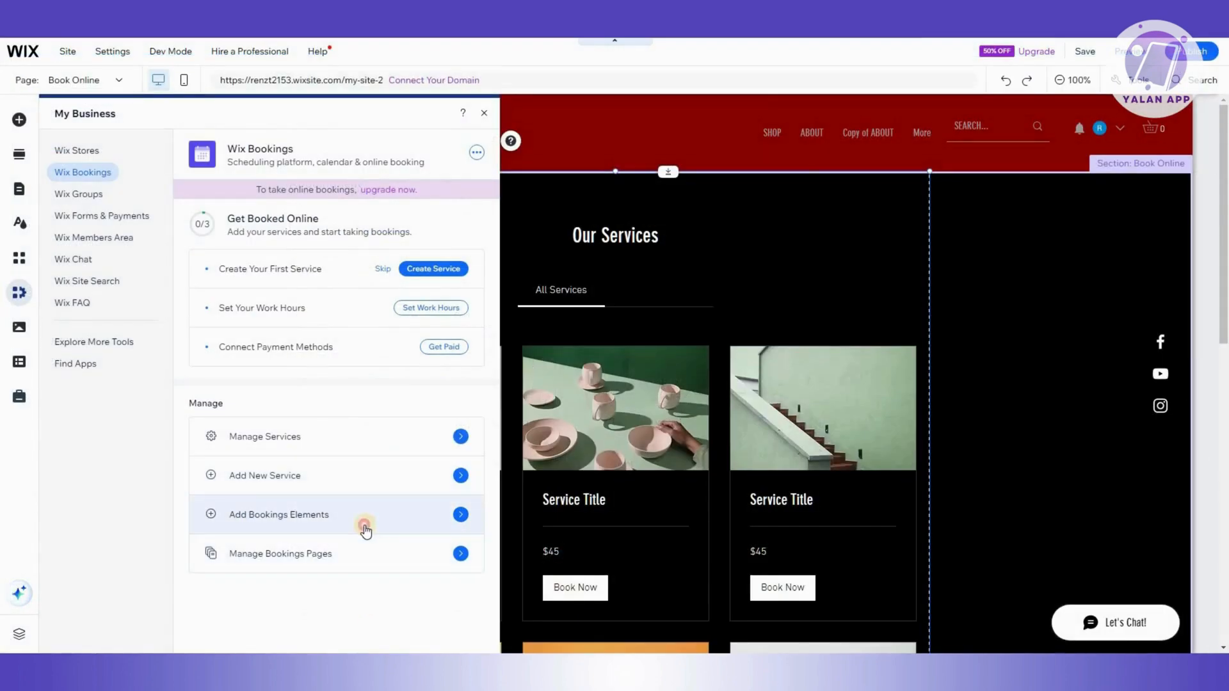
{"action": "left_click", "coordinate": [356, 529]}
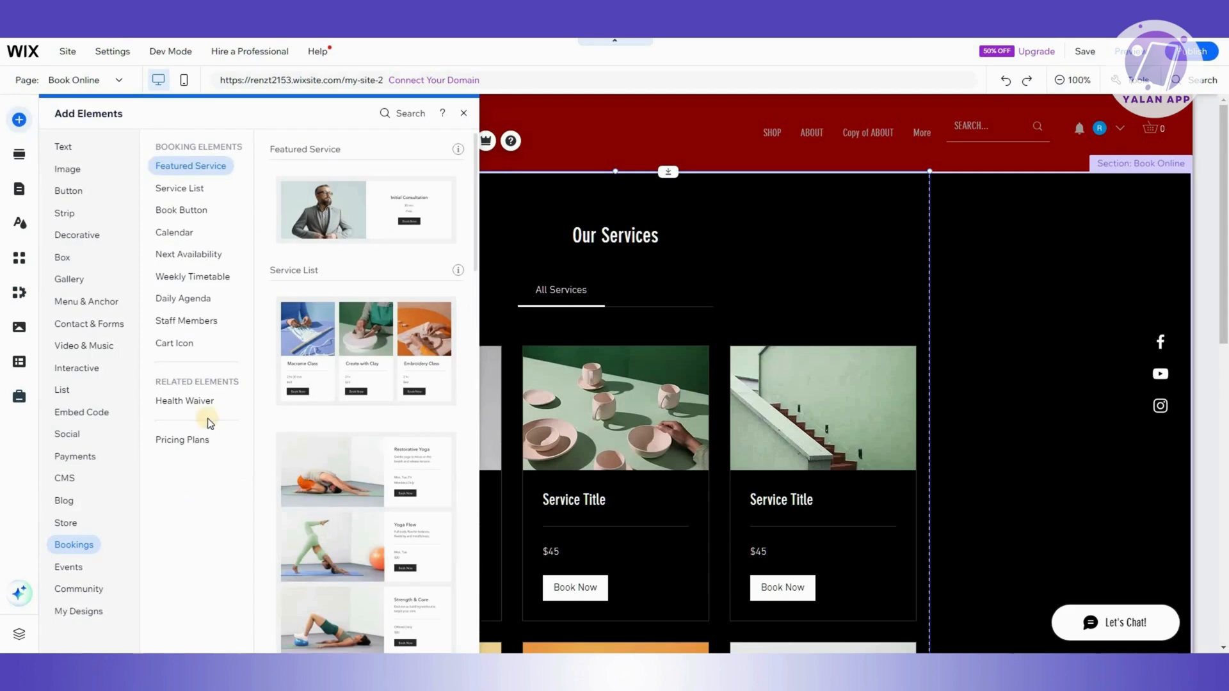
{"action": "scroll", "coordinate": [992, 307], "scroll_direction": "down", "scroll_amount": 8}
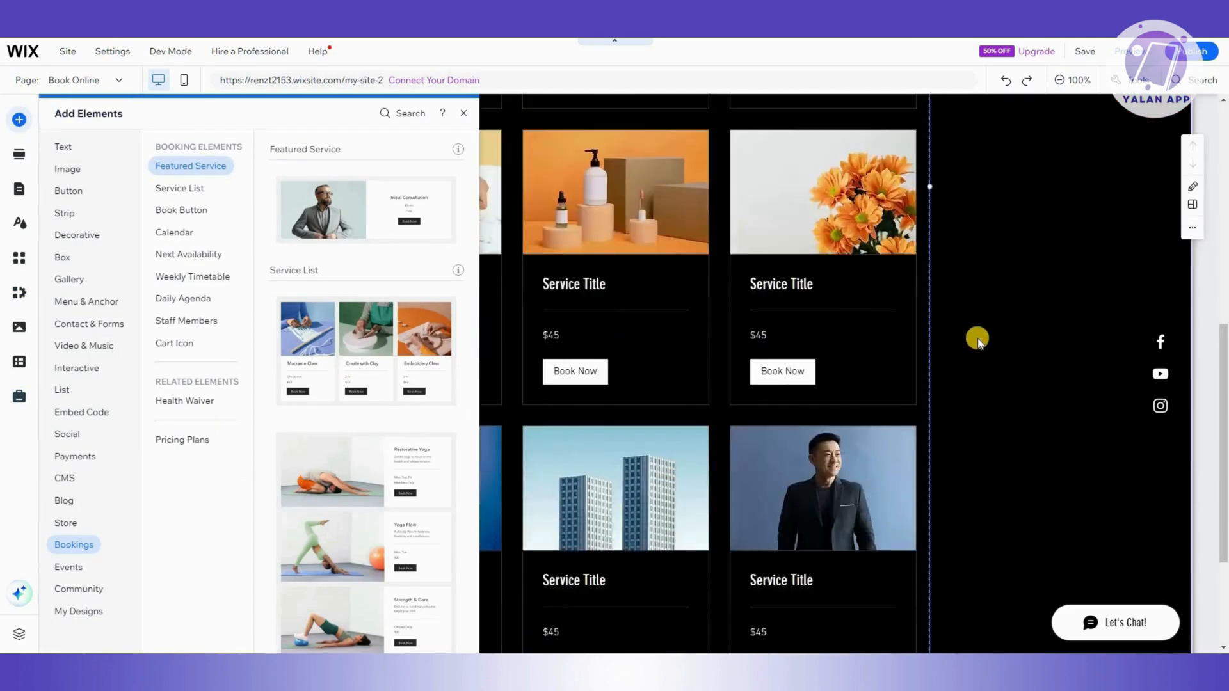
Step: Try to delete the Book Online section and its services widget from the page
{"action": "scroll", "coordinate": [978, 339], "scroll_direction": "down", "scroll_amount": 3}
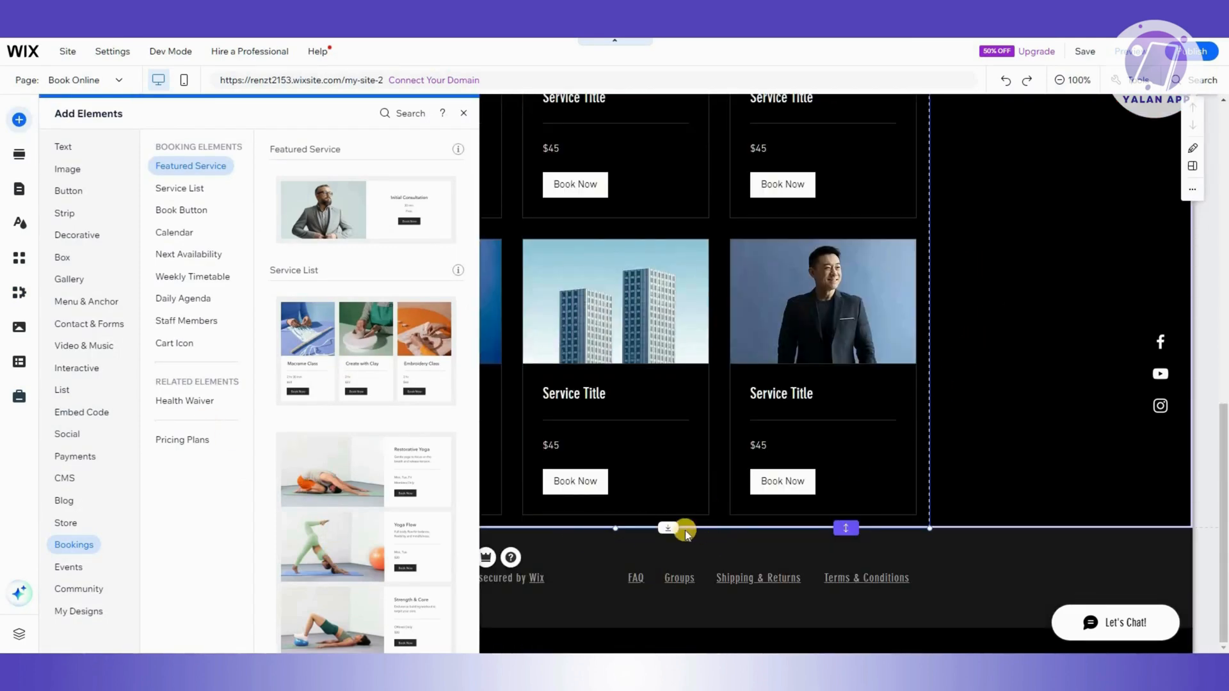
{"action": "left_click", "coordinate": [997, 370]}
{"action": "key", "text": "Delete"}
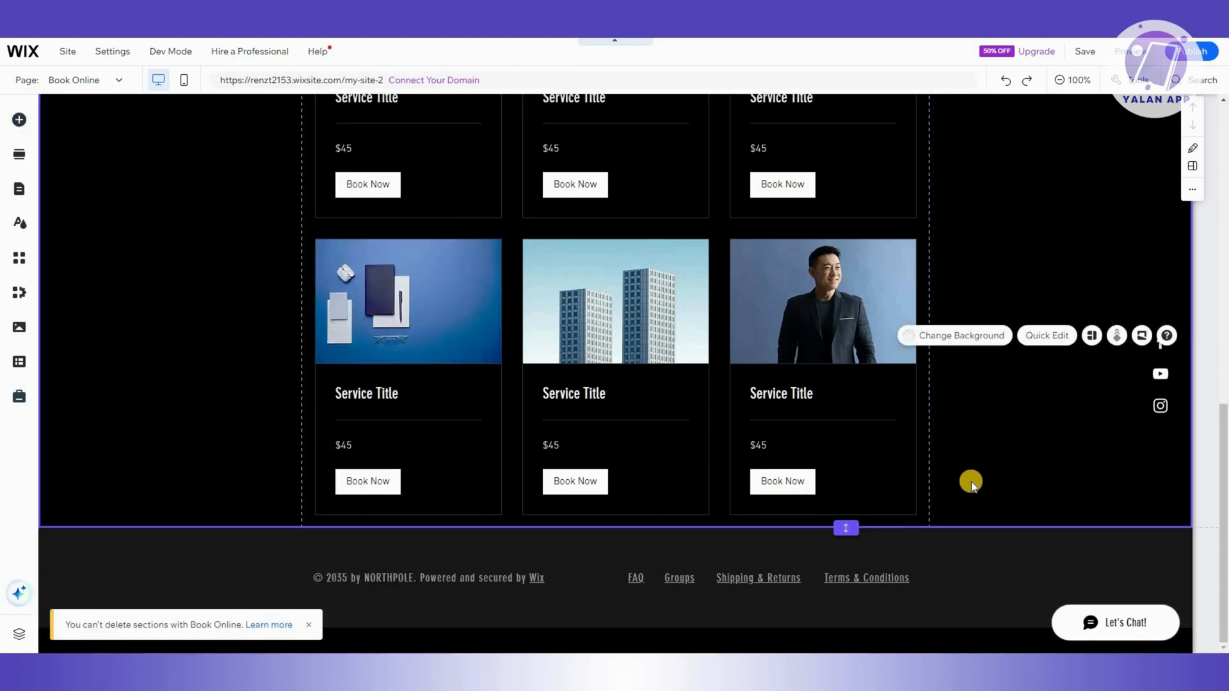
{"action": "scroll", "coordinate": [970, 471], "scroll_direction": "up", "scroll_amount": 6}
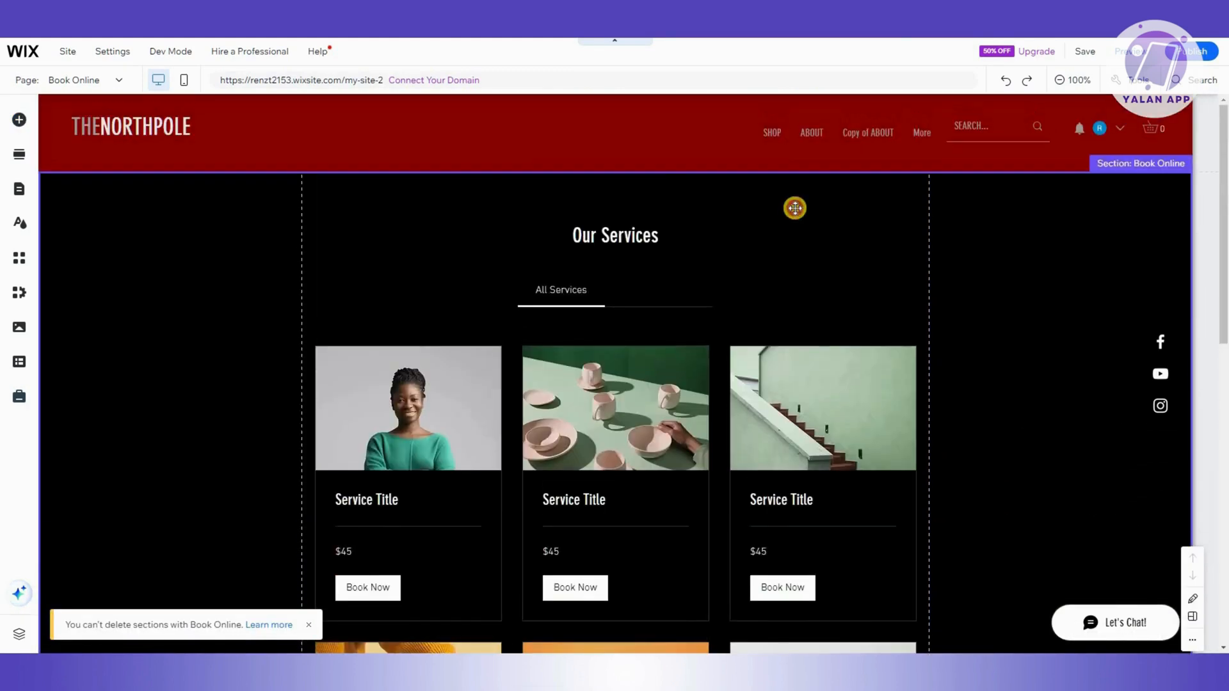
{"action": "left_click", "coordinate": [515, 213]}
{"action": "key", "text": "Delete"}
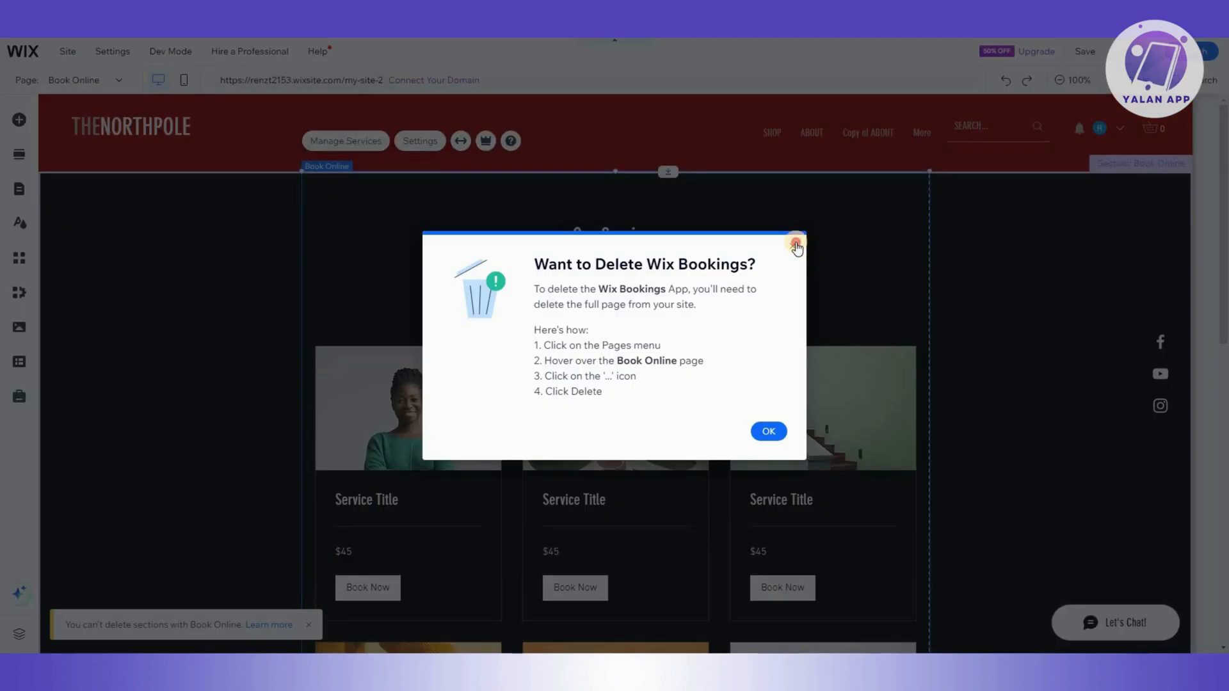
{"action": "left_click", "coordinate": [796, 244]}
Step: Try placing a Featured Service booking element at the end of the Book Online page, over the footer, and remove it
{"action": "scroll", "coordinate": [831, 461], "scroll_direction": "down", "scroll_amount": 10}
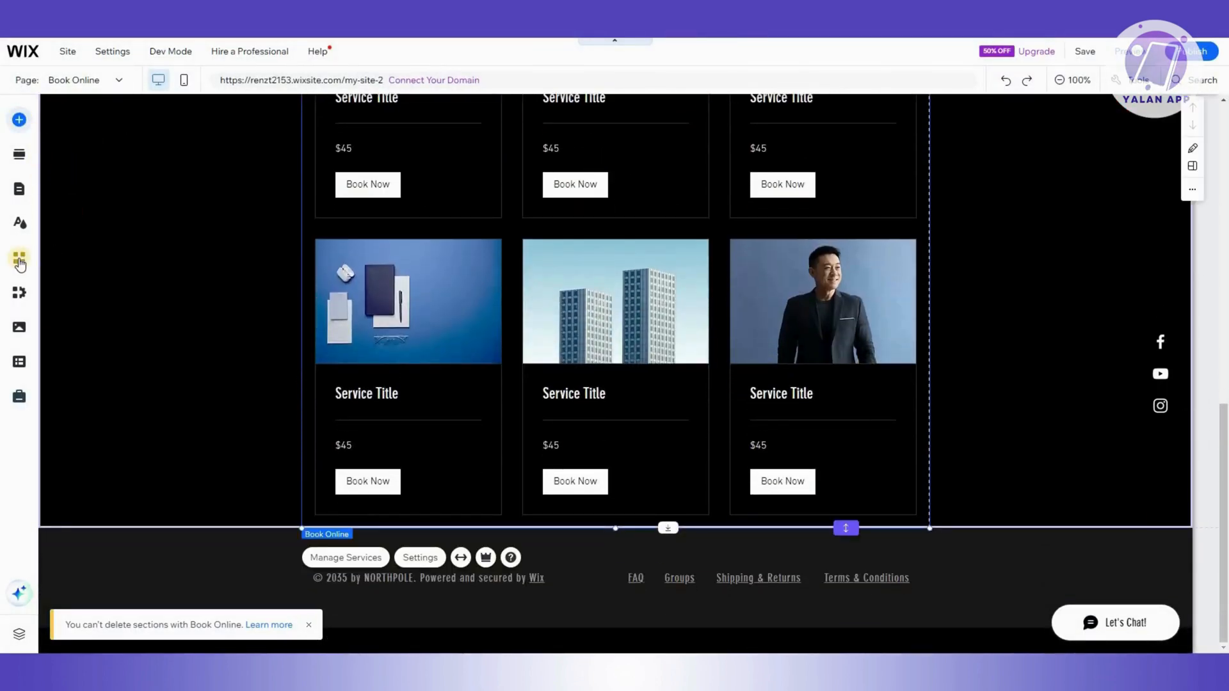
{"action": "left_click", "coordinate": [19, 293]}
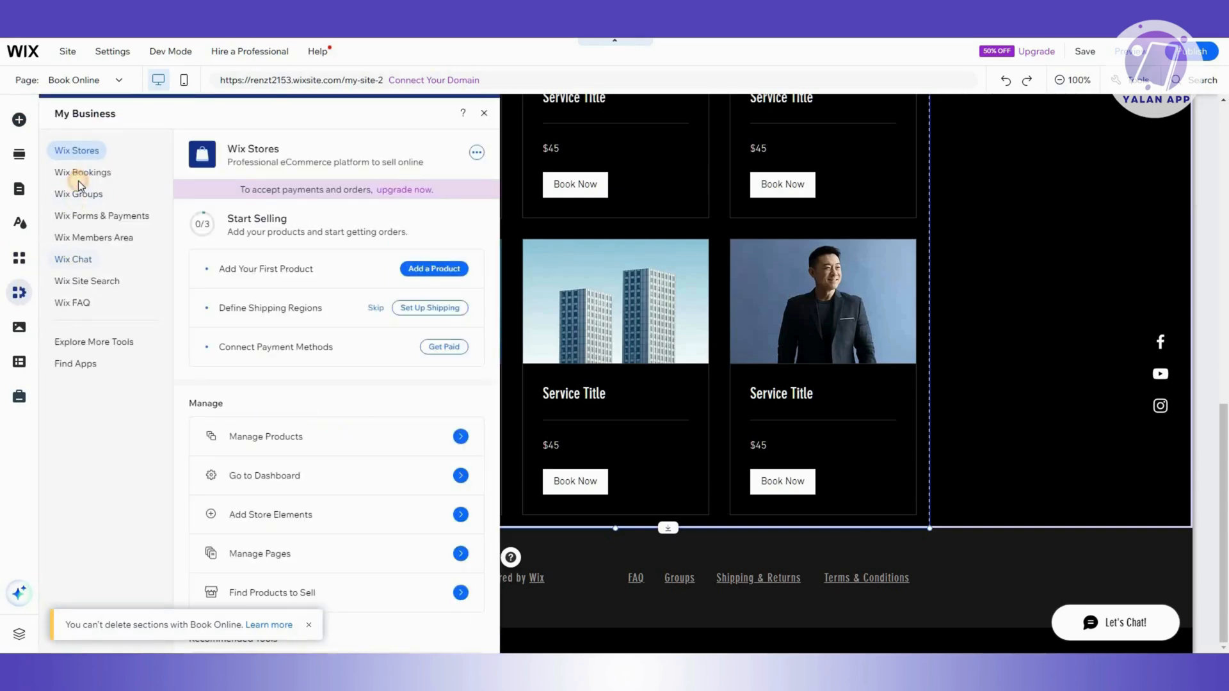
{"action": "left_click", "coordinate": [79, 177]}
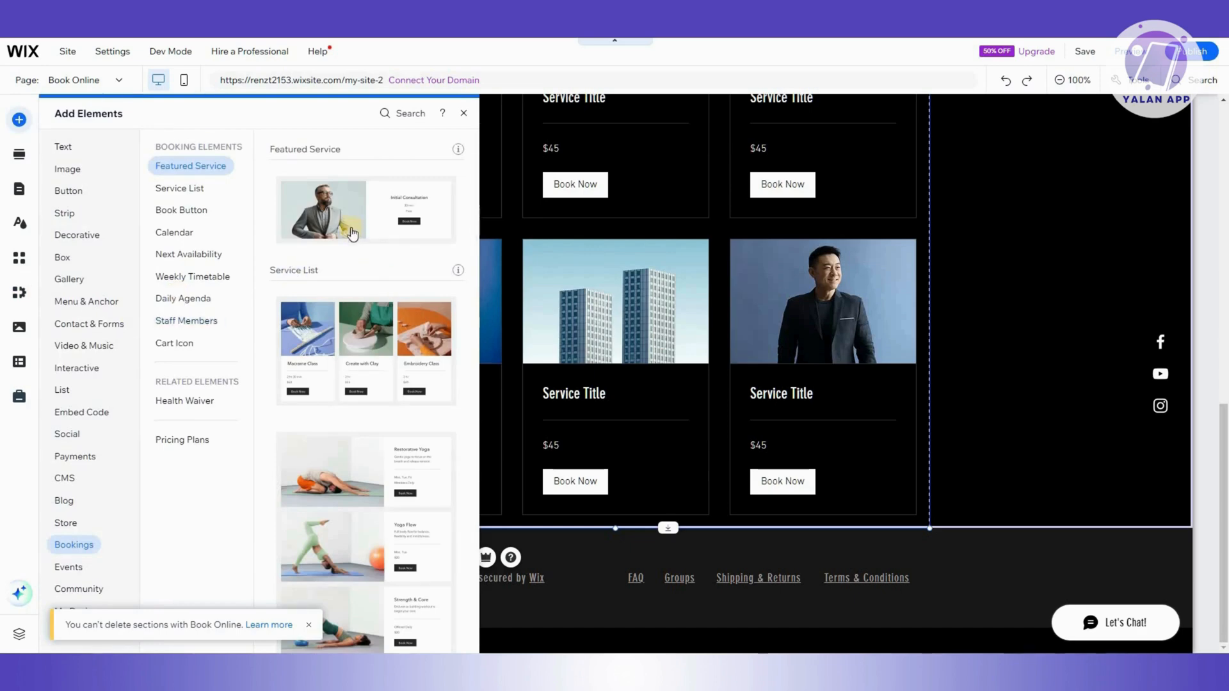
{"action": "mouse_move", "coordinate": [675, 532]}
{"action": "left_mouse_down"}
{"action": "mouse_move", "coordinate": [647, 535]}
{"action": "mouse_move", "coordinate": [686, 551]}
{"action": "left_mouse_up"}
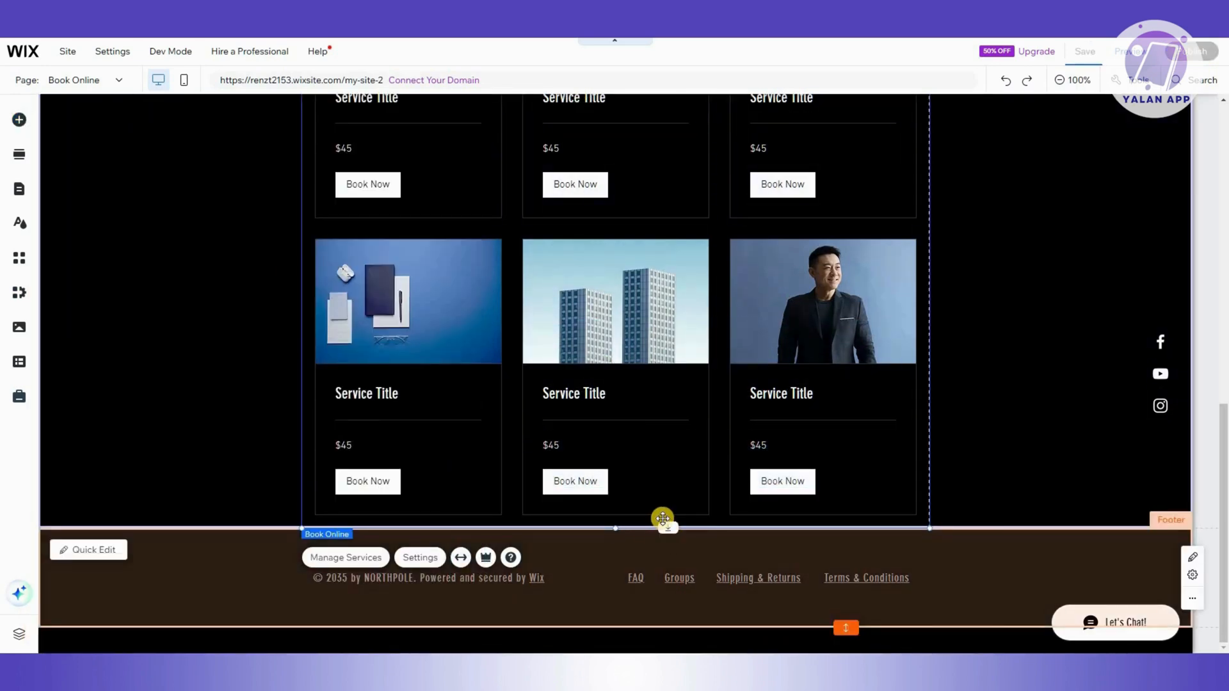
{"action": "left_click", "coordinate": [767, 466]}
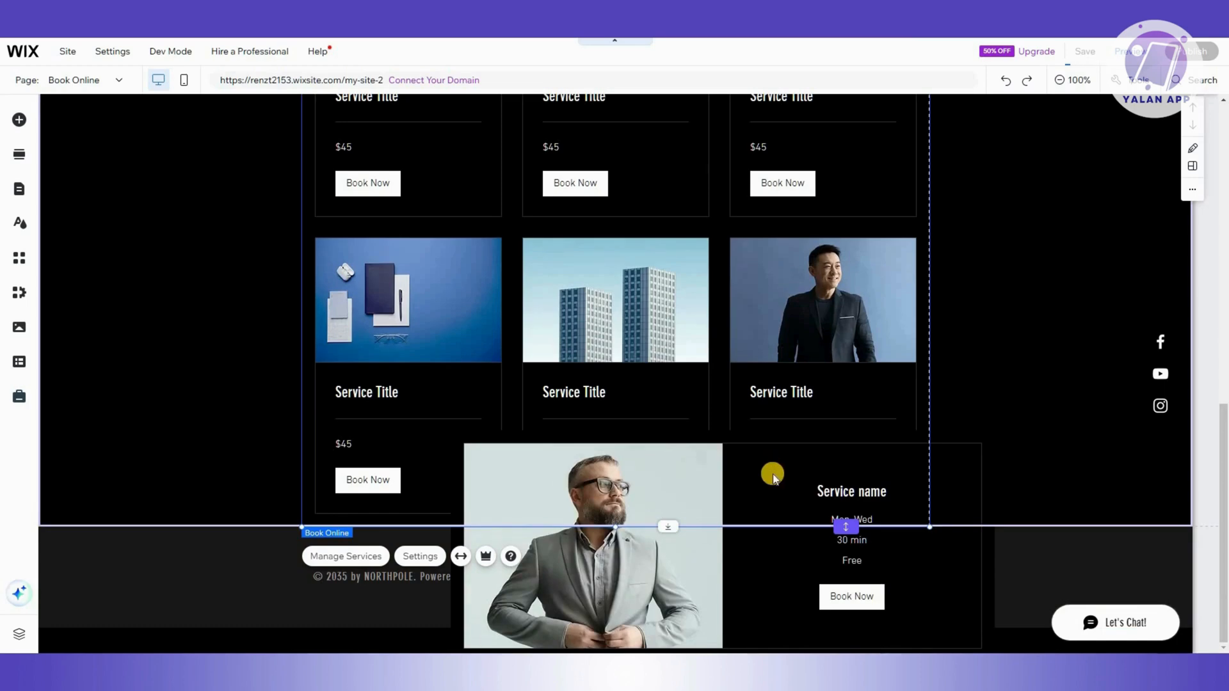
{"action": "scroll", "coordinate": [697, 488], "scroll_direction": "down", "scroll_amount": 2}
{"action": "key", "text": "Delete"}
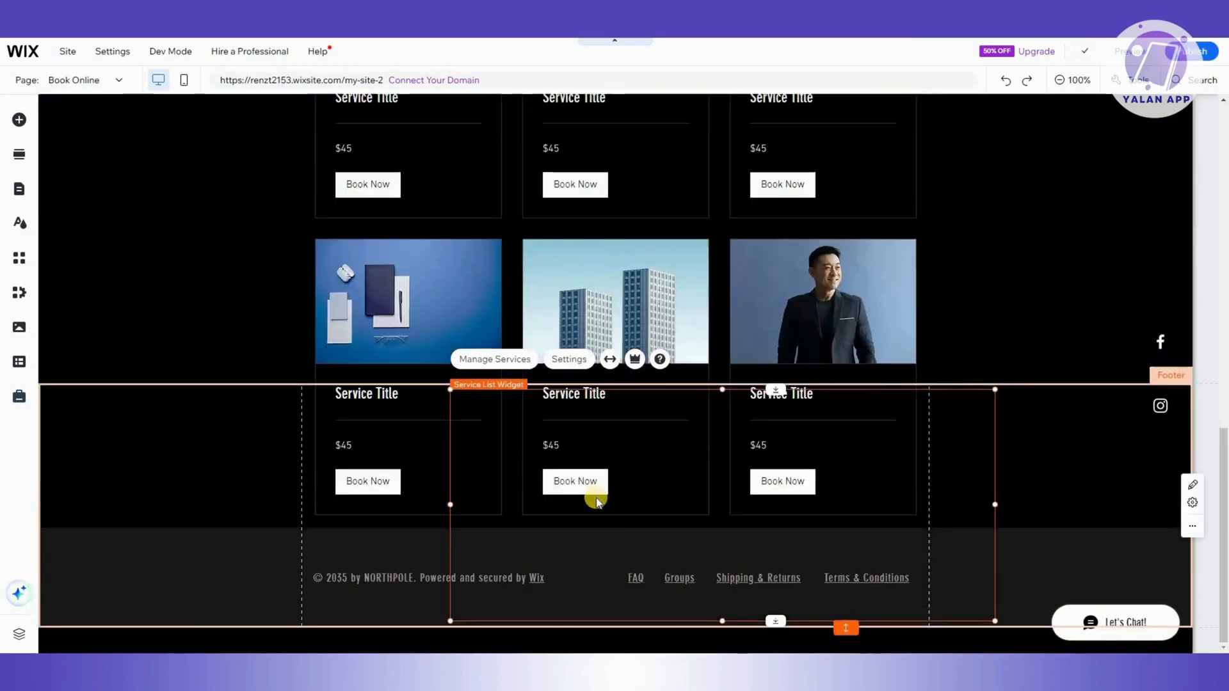
{"action": "left_click", "coordinate": [555, 554]}
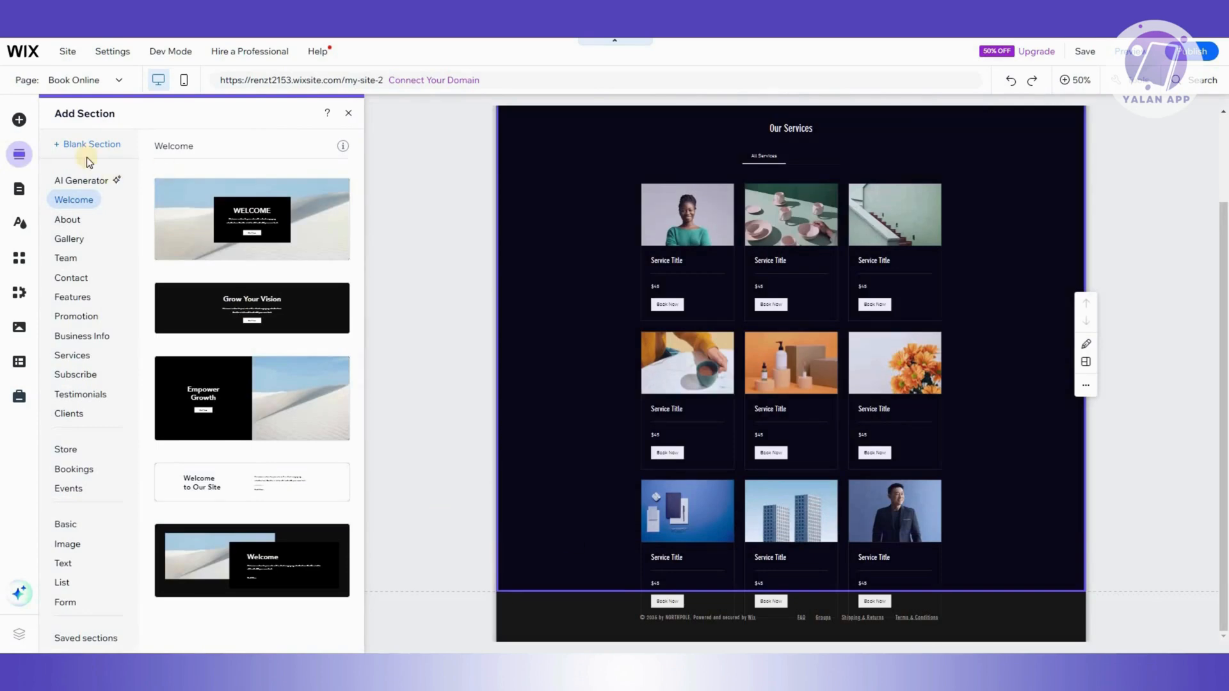
Step: Add a blank section above Our Services and place a Featured Service booking element in it
{"action": "left_click", "coordinate": [90, 145]}
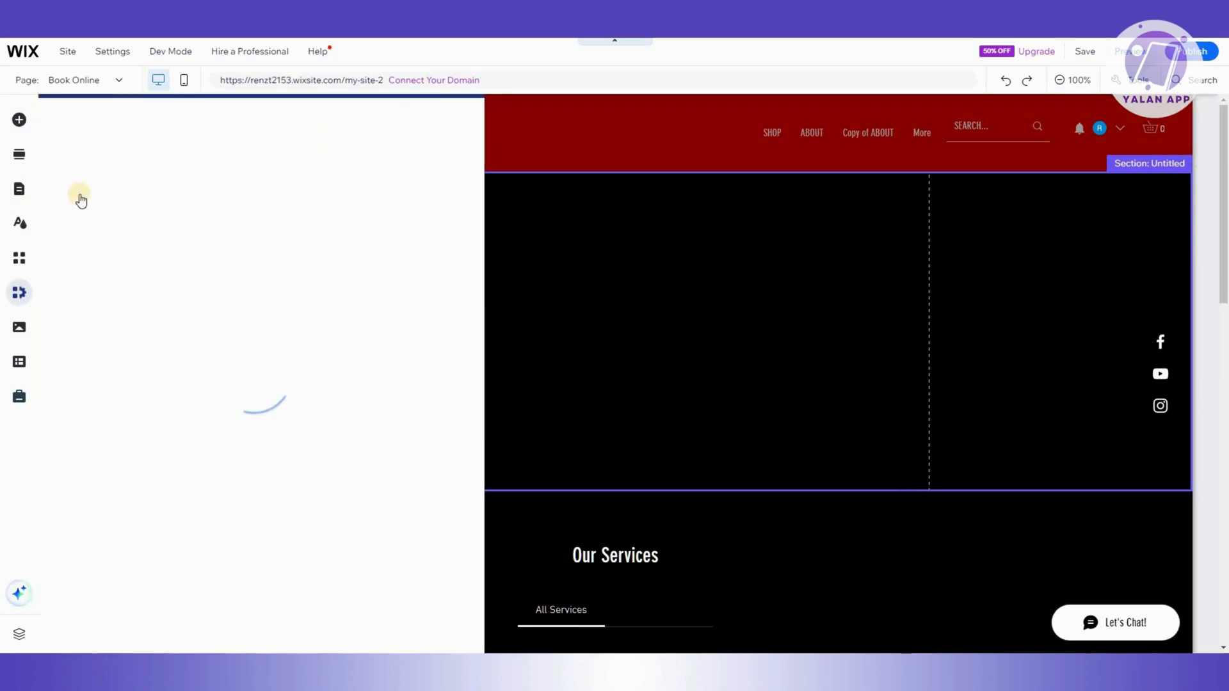
{"action": "left_click", "coordinate": [80, 172]}
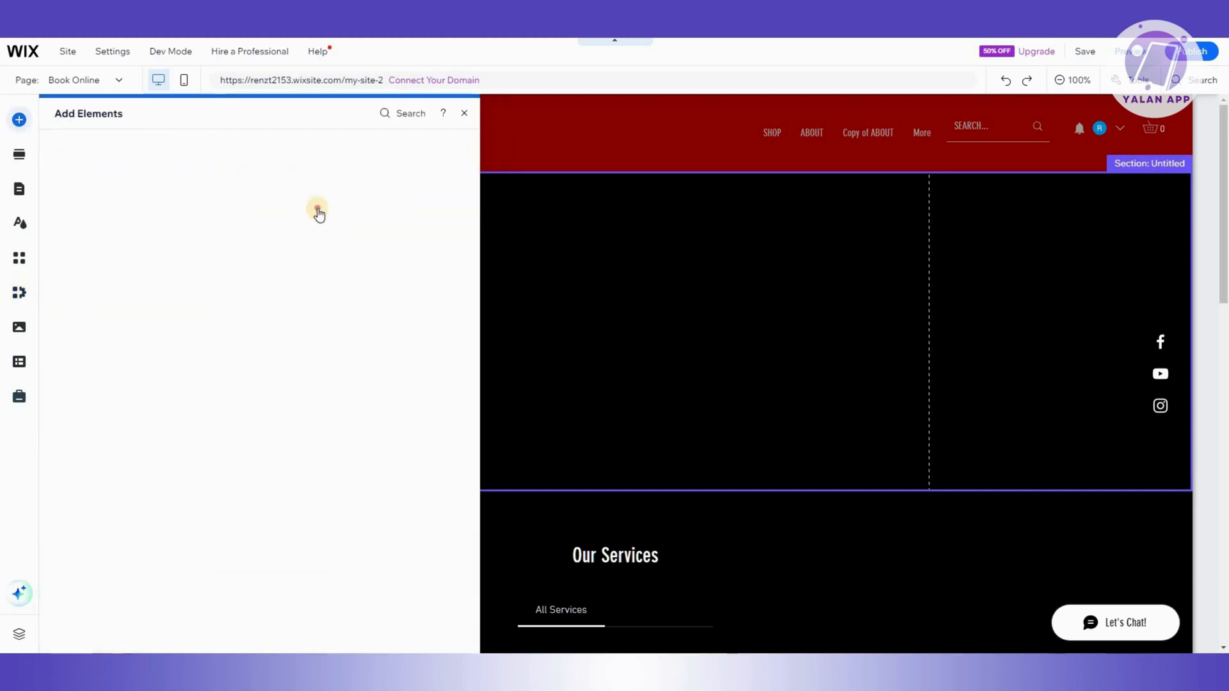
{"action": "left_click_drag", "start_coordinate": [352, 214], "coordinate": [636, 327]}
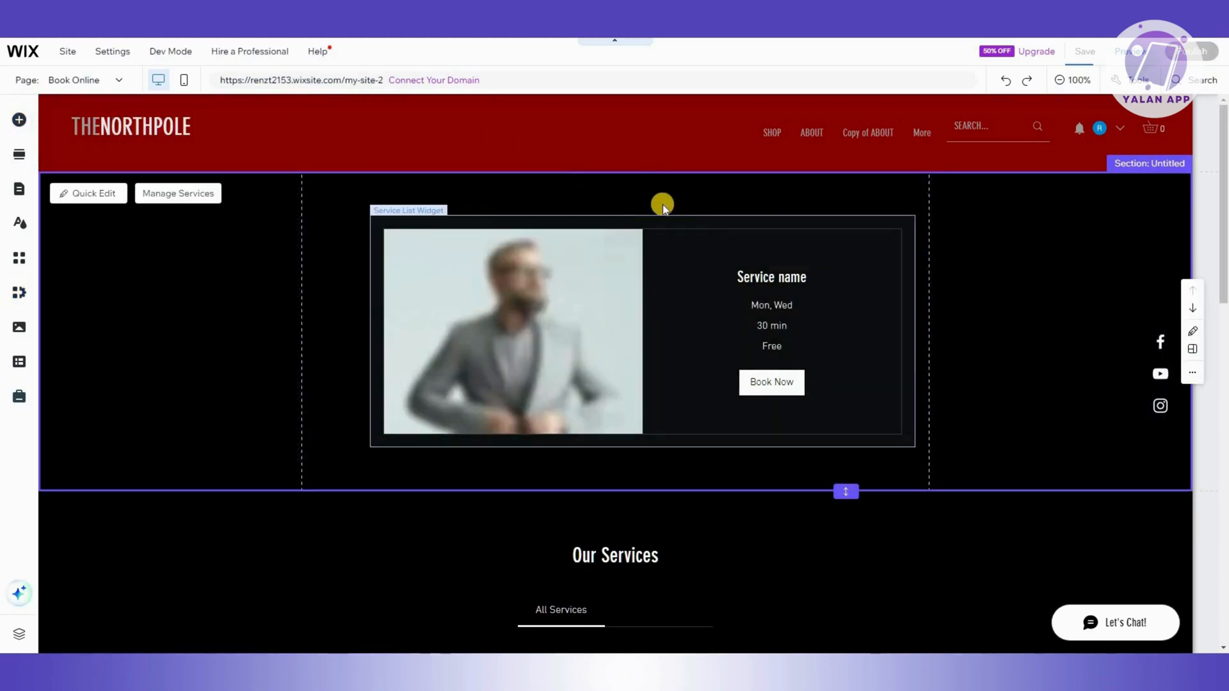
Step: Review the new service widget's management, layout, text and design settings, and close them without changes
{"action": "left_click", "coordinate": [587, 212]}
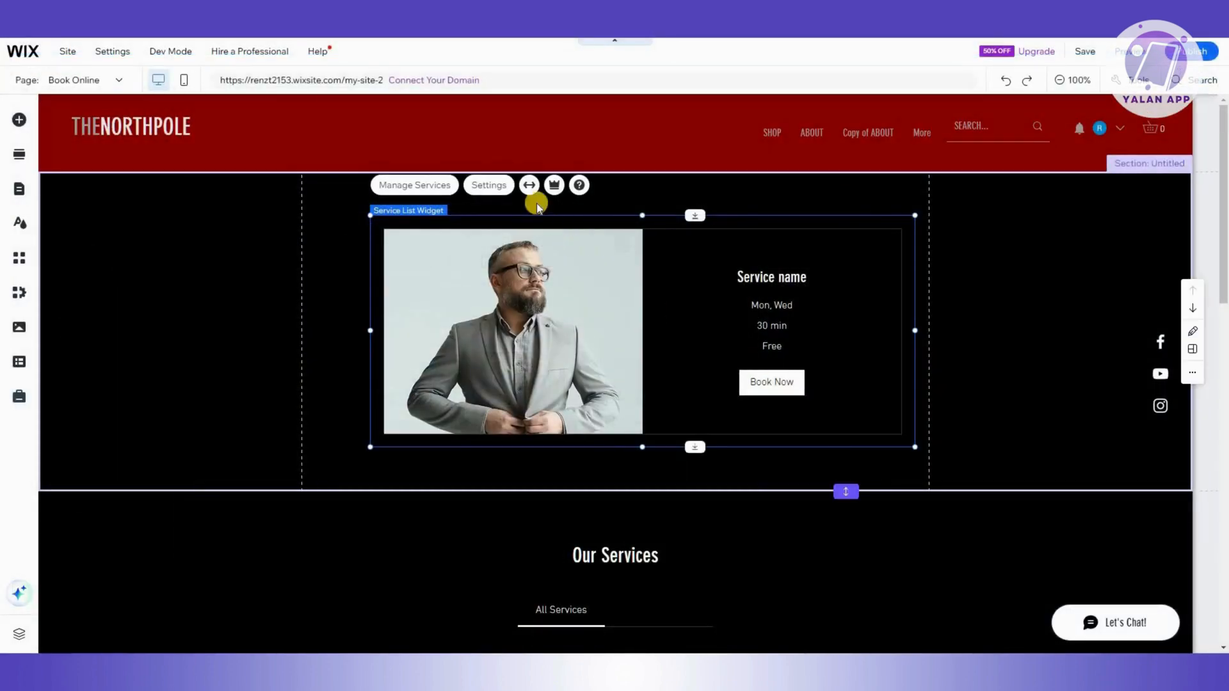
{"action": "left_click", "coordinate": [488, 186]}
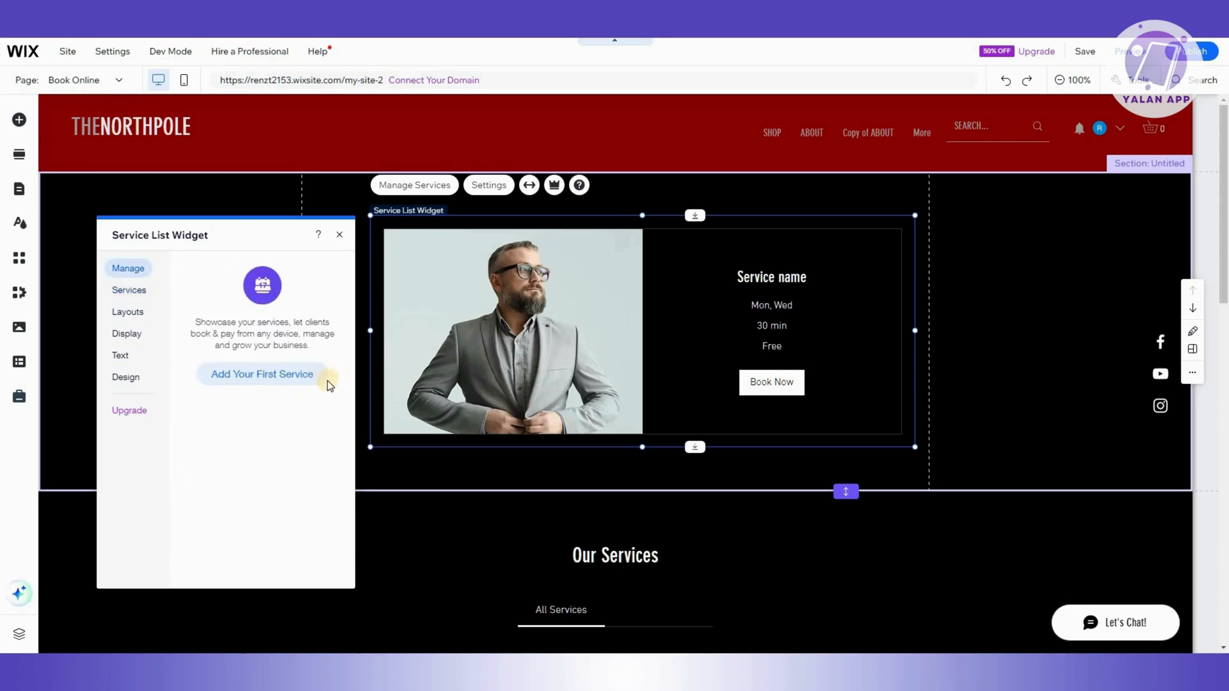
{"action": "left_click", "coordinate": [135, 313]}
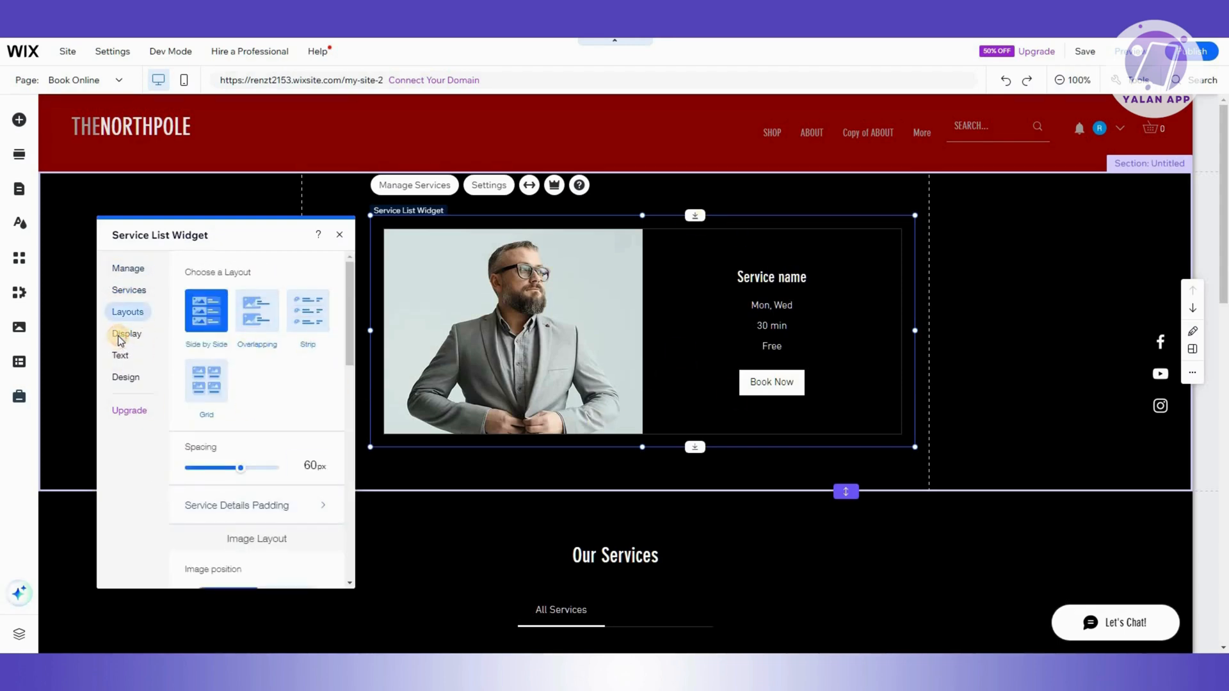
{"action": "left_click", "coordinate": [126, 356]}
{"action": "left_click", "coordinate": [125, 377]}
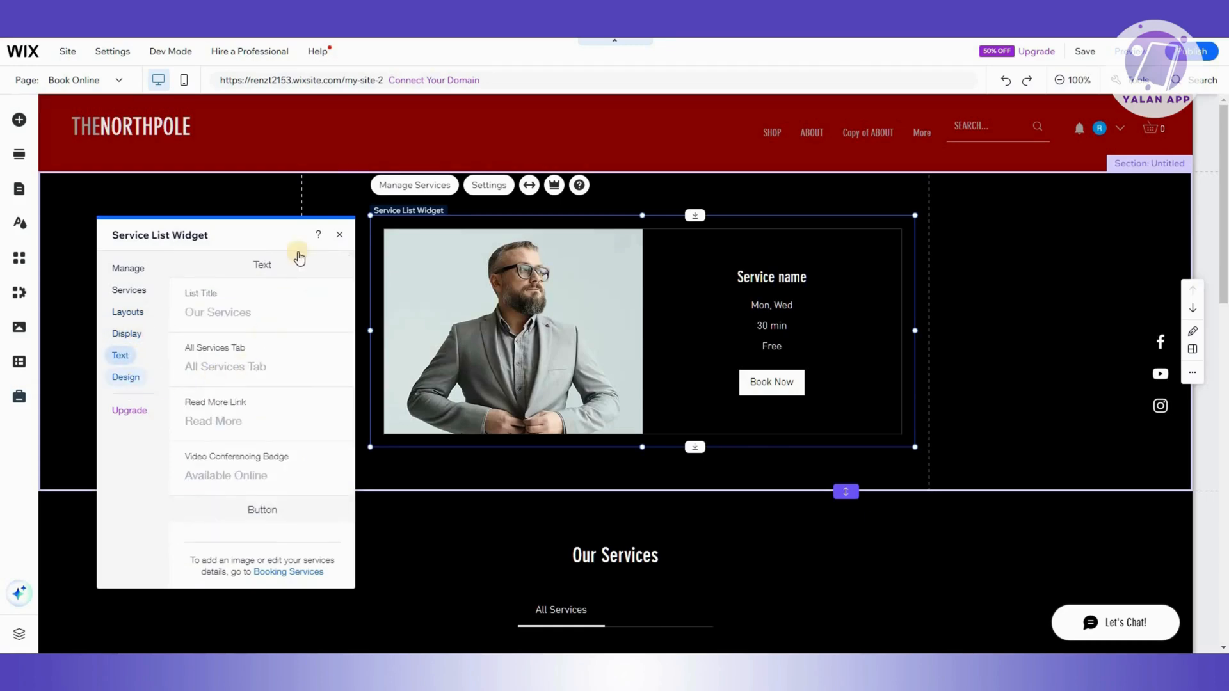
{"action": "left_click", "coordinate": [337, 240]}
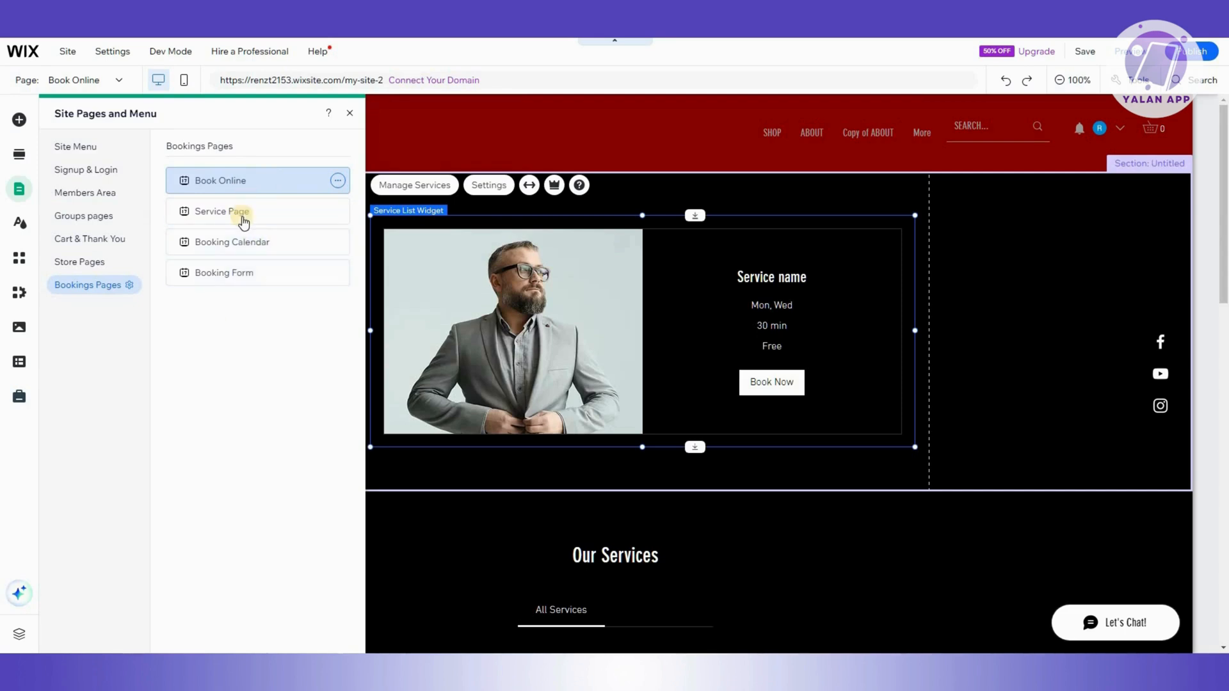
Step: Open the Service Page from the bookings pages and look through its content down to the upcoming sessions
{"action": "left_click", "coordinate": [242, 211]}
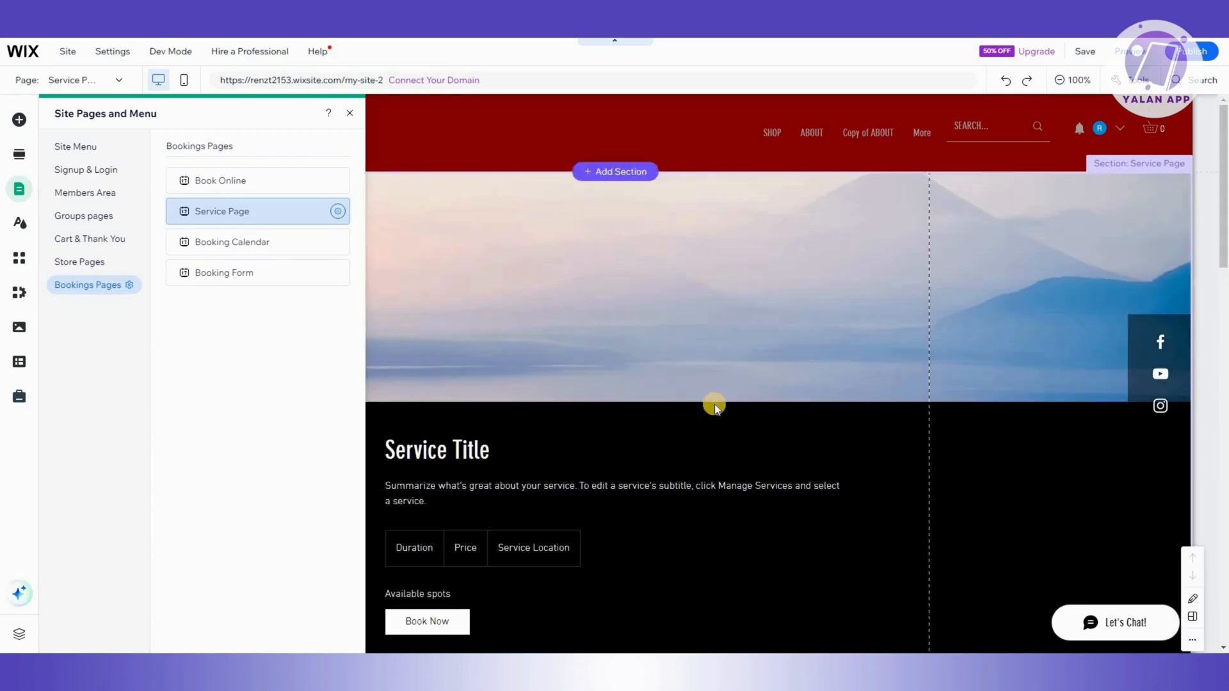
{"action": "scroll", "coordinate": [722, 402], "scroll_direction": "down", "scroll_amount": 12}
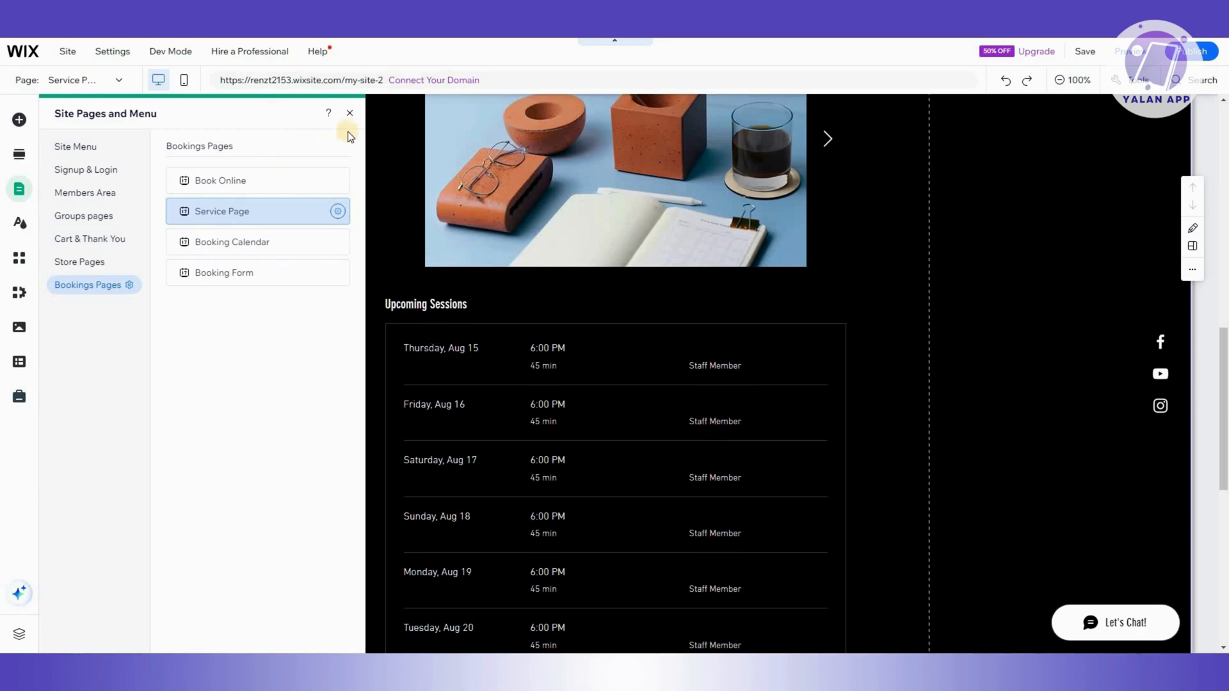
{"action": "left_click", "coordinate": [349, 114]}
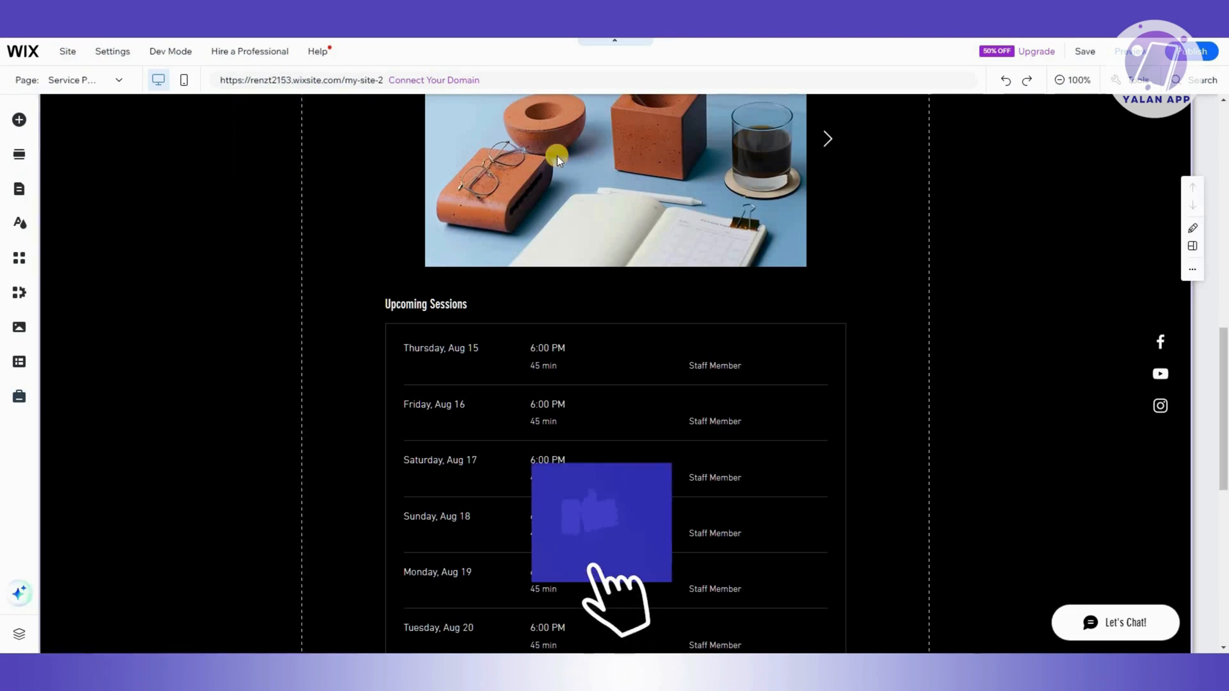